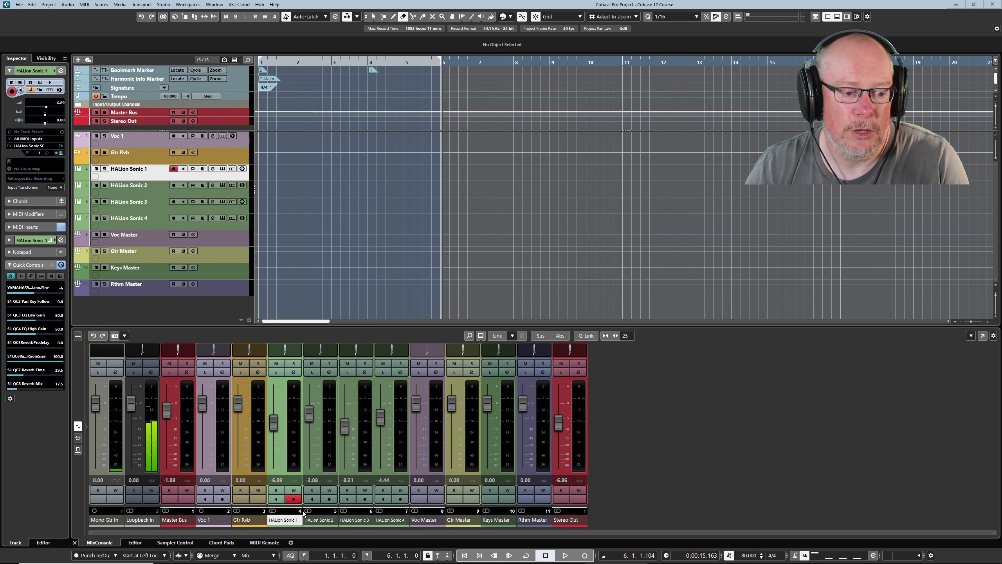
Add HALion Sonic 2 to the existing HALion Sonic 1 channel selection in the MixConsole.
{"action": "left_click", "coordinate": [318, 520], "text": "ctrl"}
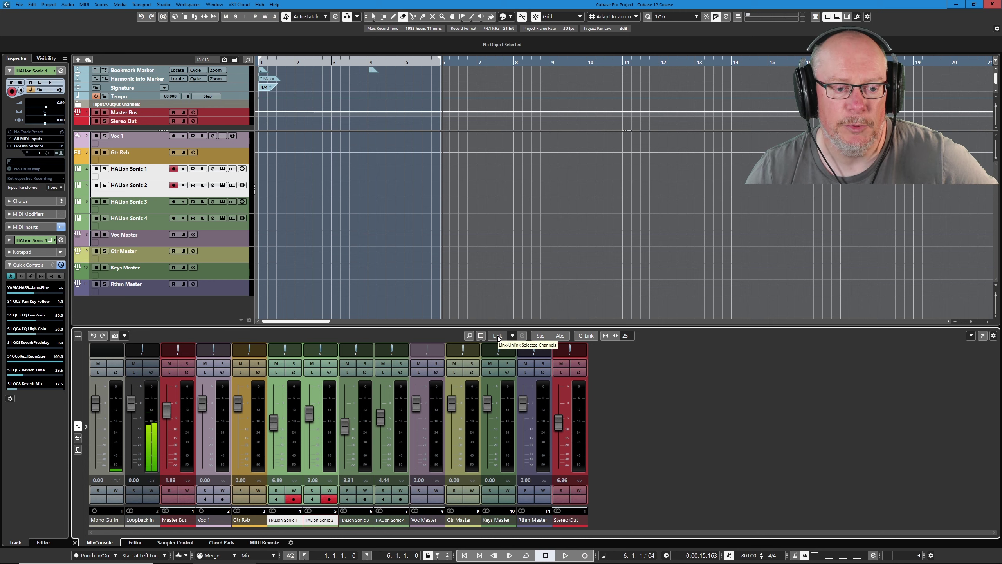
Link HALion Sonic 1 and 2 as group Link 1, adding Volume to the linked parameters.
{"action": "left_click", "coordinate": [196, 17]}
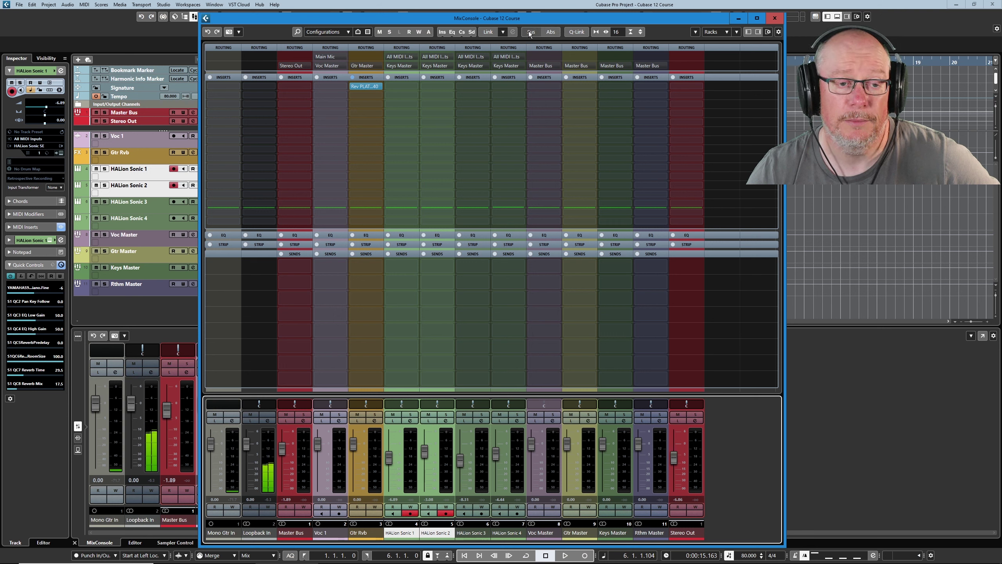
{"action": "left_click", "coordinate": [487, 33]}
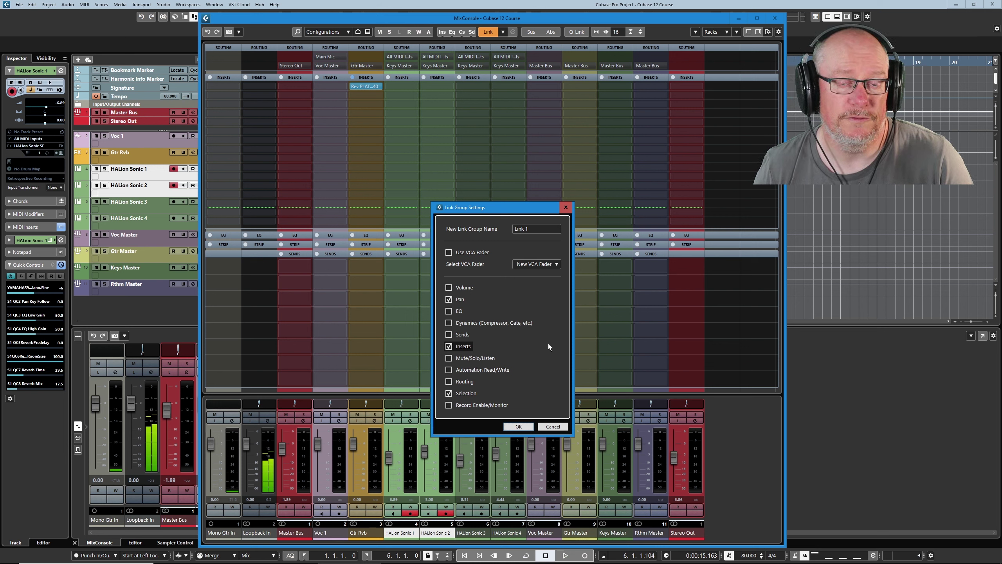
{"action": "left_click", "coordinate": [449, 288]}
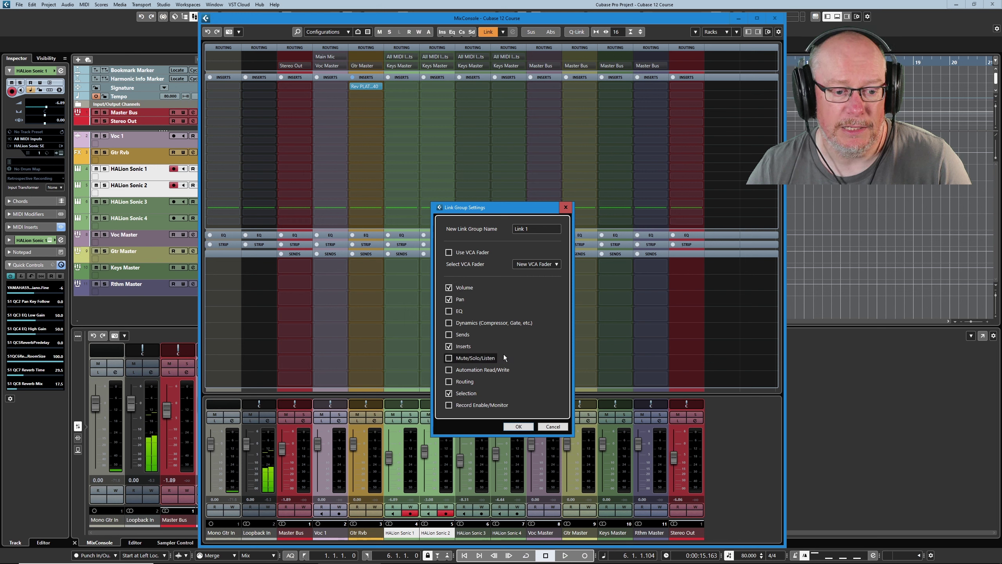
{"action": "left_click", "coordinate": [519, 427]}
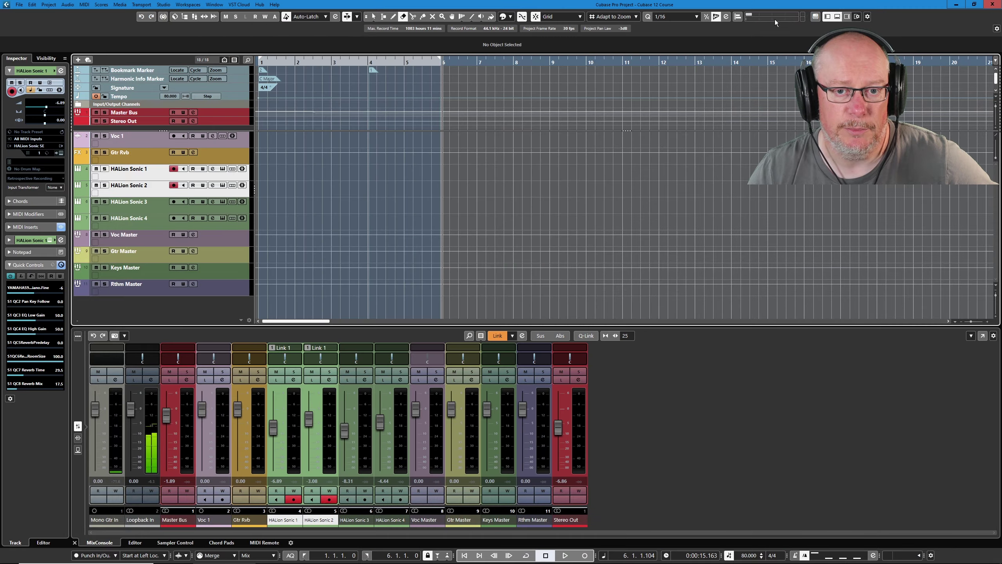
Lower HALion Sonic 2's volume and pan it to R17, with HALion Sonic 1 following.
{"action": "left_click", "coordinate": [775, 19]}
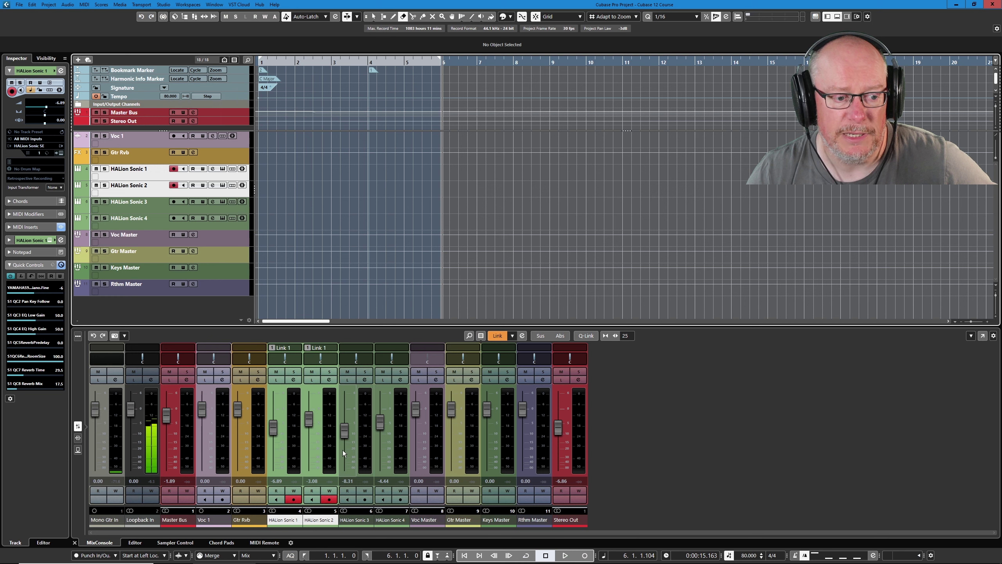
{"action": "mouse_move", "coordinate": [309, 418]}
{"action": "left_mouse_down"}
{"action": "mouse_move", "coordinate": [313, 436]}
{"action": "mouse_move", "coordinate": [313, 427]}
{"action": "left_mouse_up"}
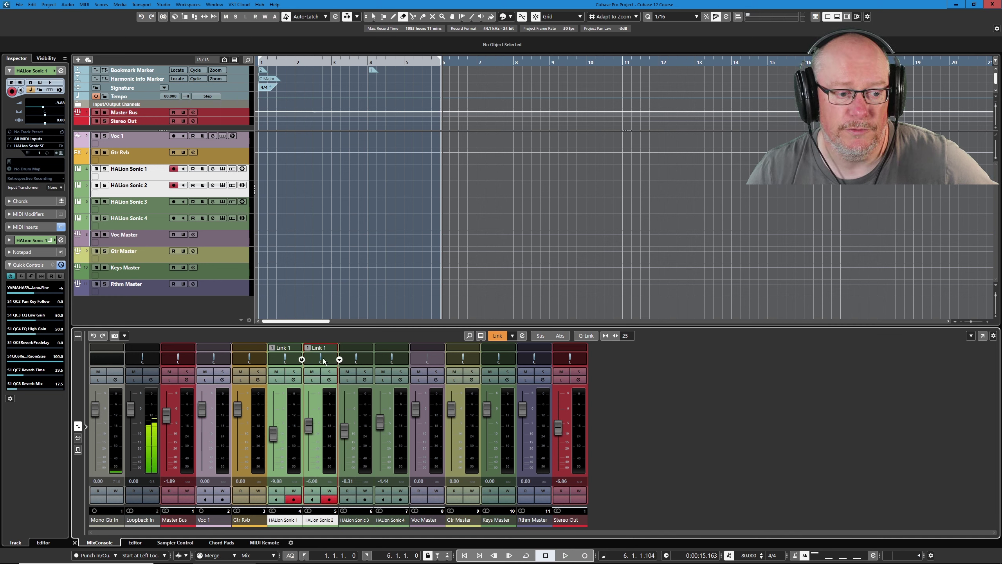
{"action": "left_click_drag", "start_coordinate": [322, 355], "coordinate": [322, 370]}
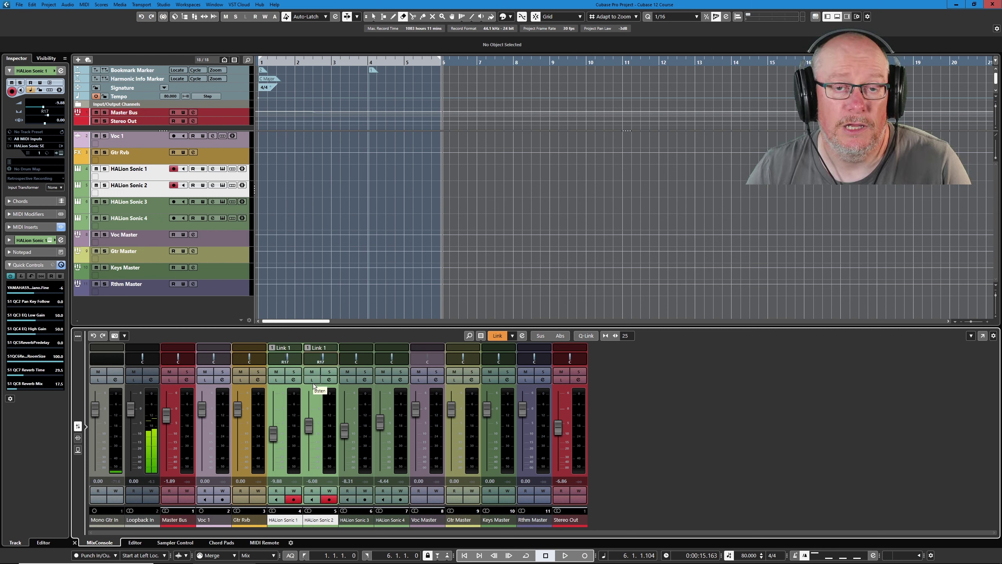
Reset both linked pans to centre, then unlink HALion Sonic 1 and 2 from Link 1.
{"action": "left_click", "coordinate": [321, 358], "text": "ctrl"}
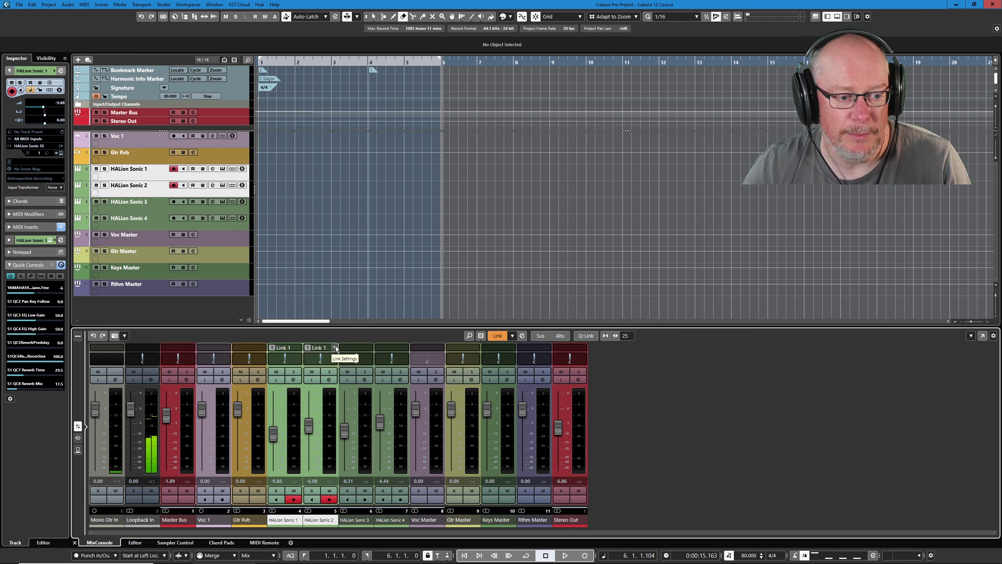
{"action": "left_click", "coordinate": [335, 348]}
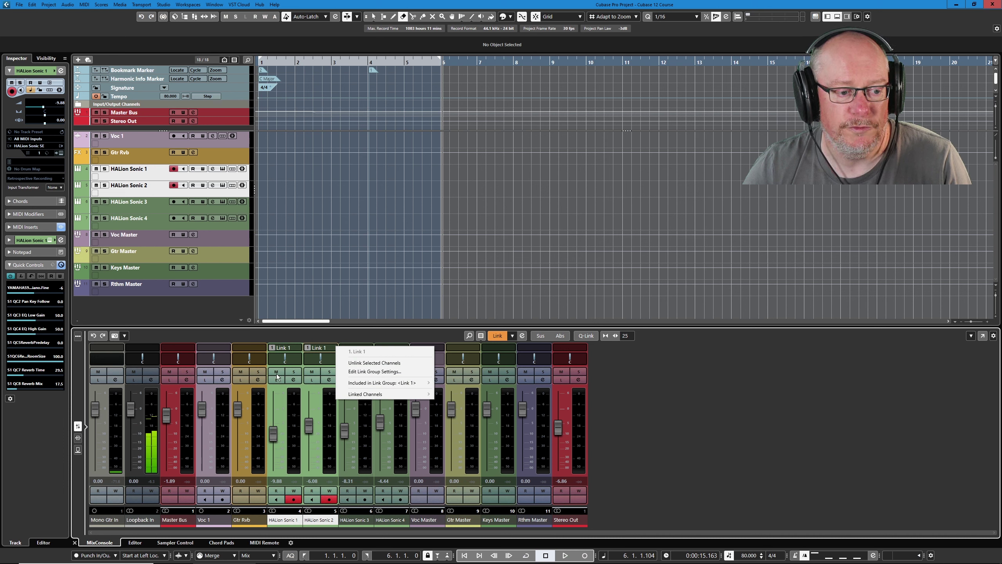
{"action": "left_click", "coordinate": [392, 363]}
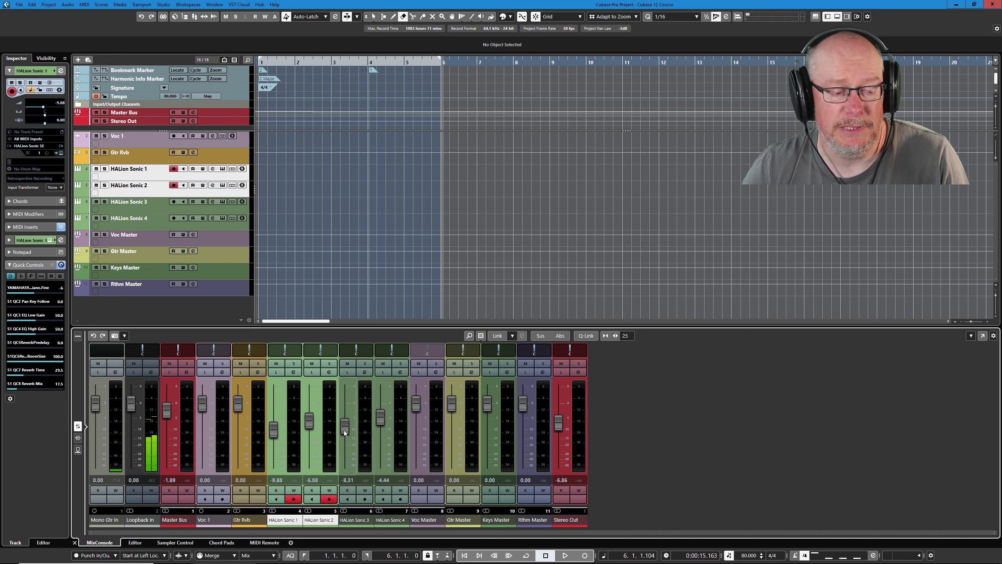
Add a VCA fader for HALion Sonic 1 and 2 and lower VCA Link 1 to -1.47.
{"action": "right_click", "coordinate": [318, 398]}
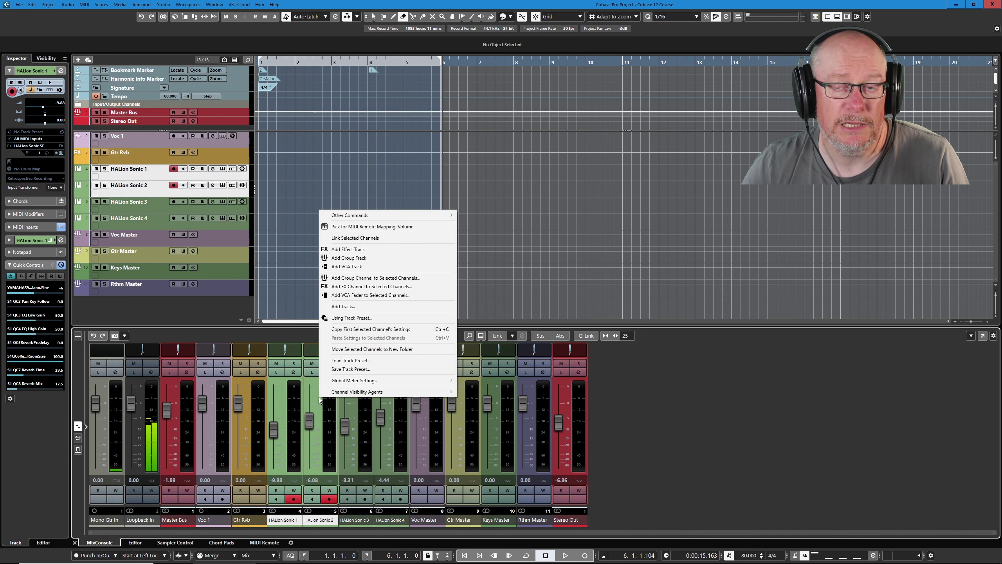
{"action": "left_click", "coordinate": [346, 296]}
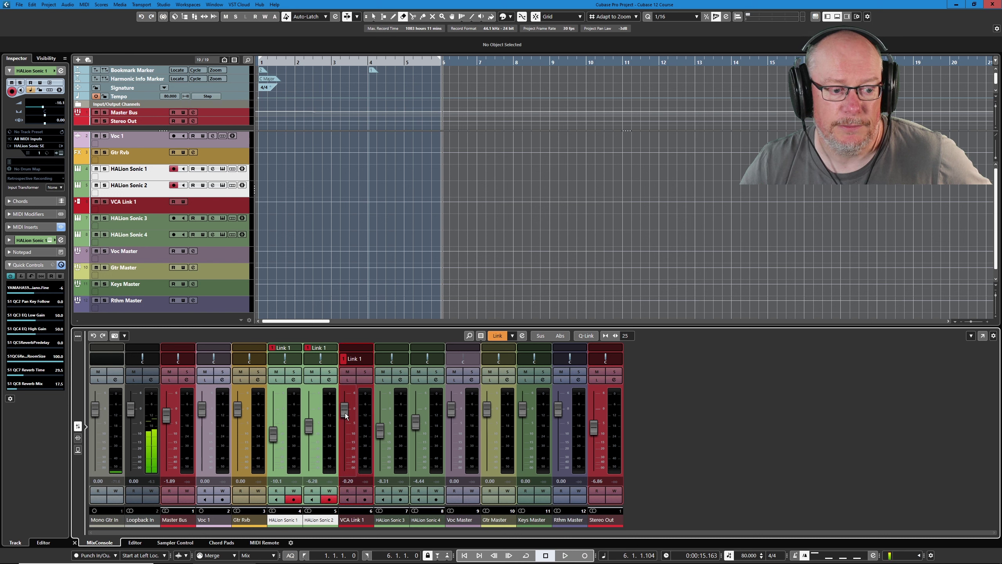
{"action": "mouse_move", "coordinate": [346, 414]}
{"action": "left_mouse_down"}
{"action": "mouse_move", "coordinate": [349, 431]}
{"action": "mouse_move", "coordinate": [356, 415]}
{"action": "left_mouse_up"}
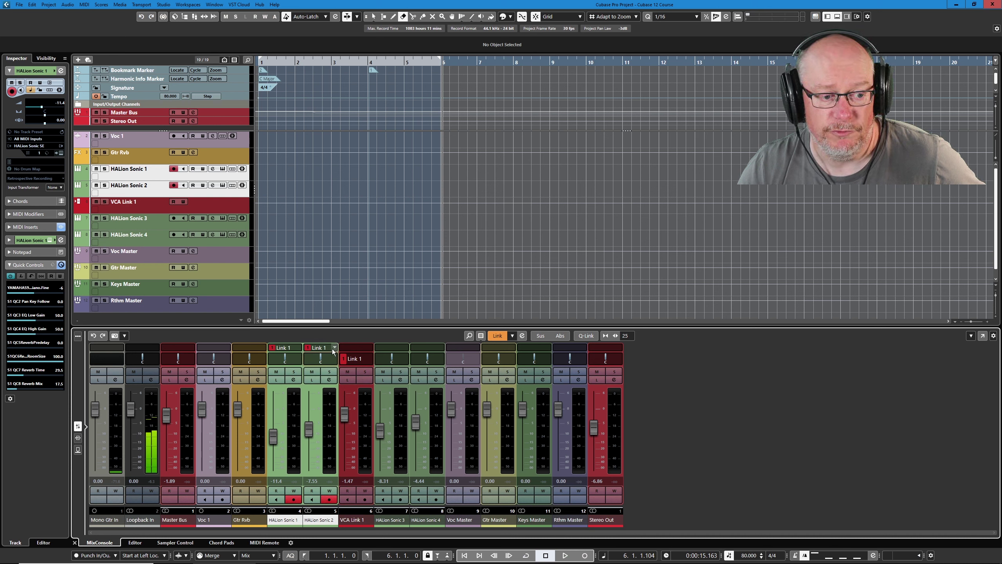
{"action": "left_click", "coordinate": [370, 359]}
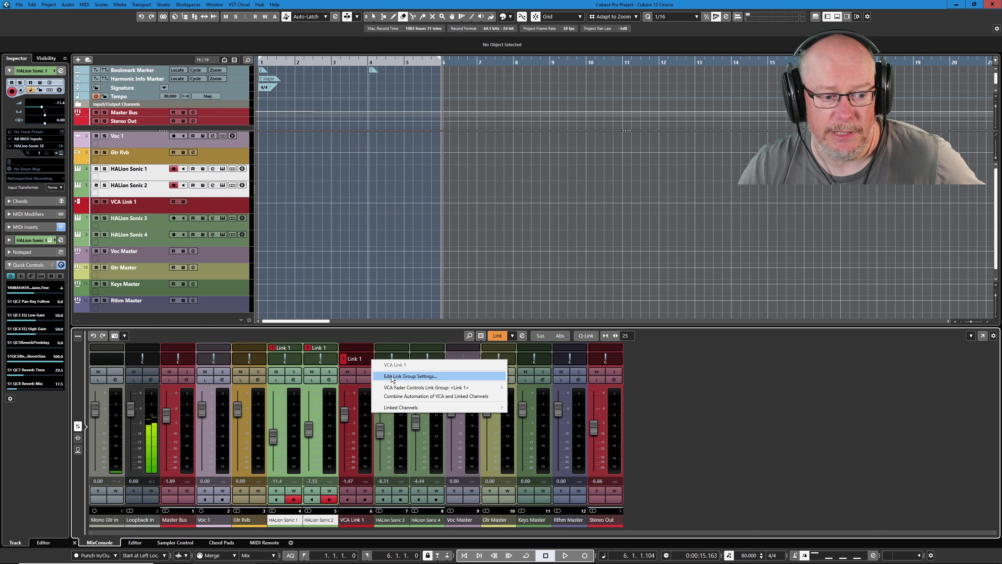
{"action": "left_click", "coordinate": [420, 374]}
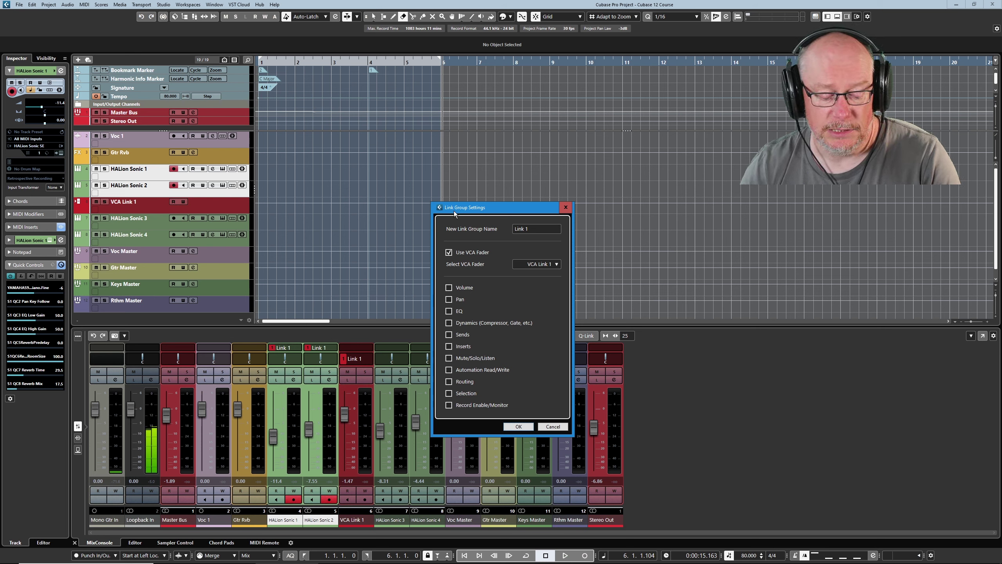
{"action": "key", "text": "Return"}
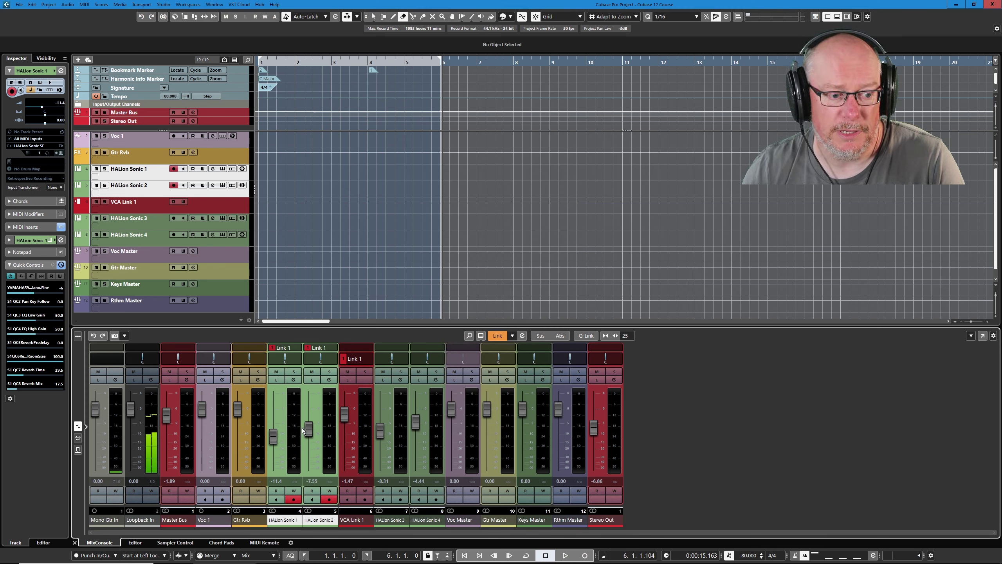
Raise HALion Sonic 2 to -6.24, drop VCA Link 1 to -6.08, and pan the channels R14 and L24.
{"action": "left_click_drag", "start_coordinate": [311, 431], "coordinate": [275, 433]}
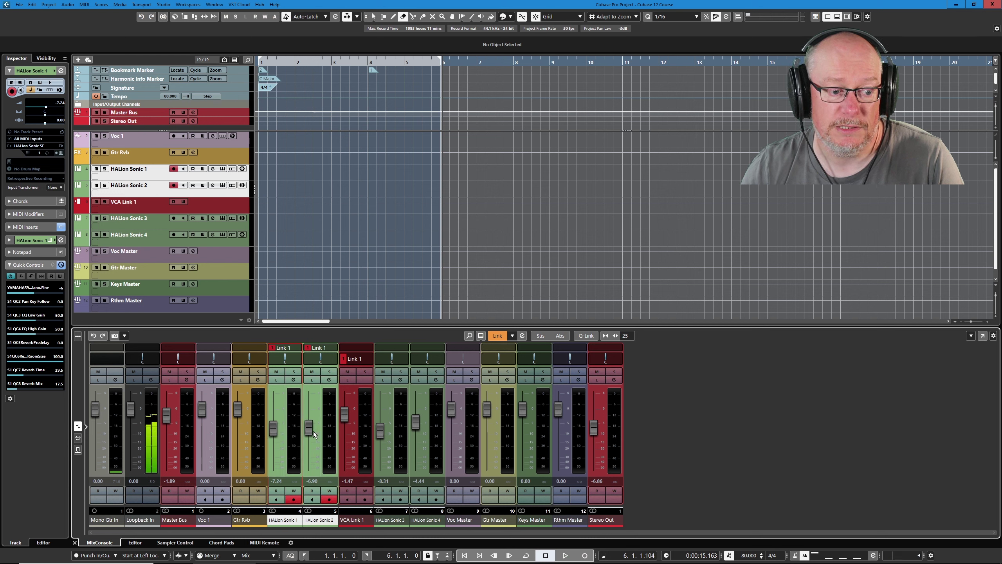
{"action": "mouse_move", "coordinate": [345, 415]}
{"action": "left_mouse_down"}
{"action": "mouse_move", "coordinate": [346, 437]}
{"action": "mouse_move", "coordinate": [351, 431]}
{"action": "left_mouse_up"}
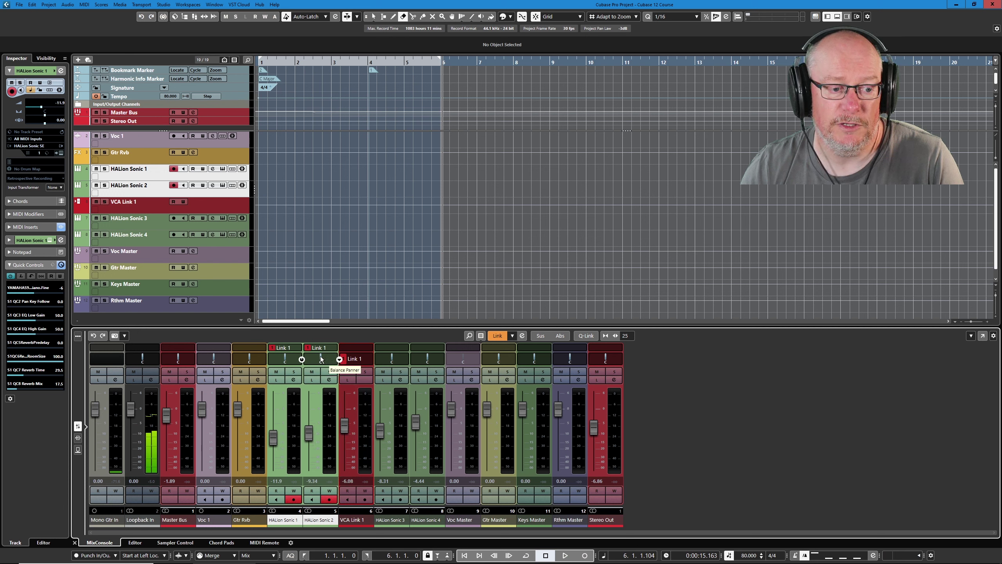
{"action": "left_click_drag", "start_coordinate": [322, 359], "coordinate": [329, 359]}
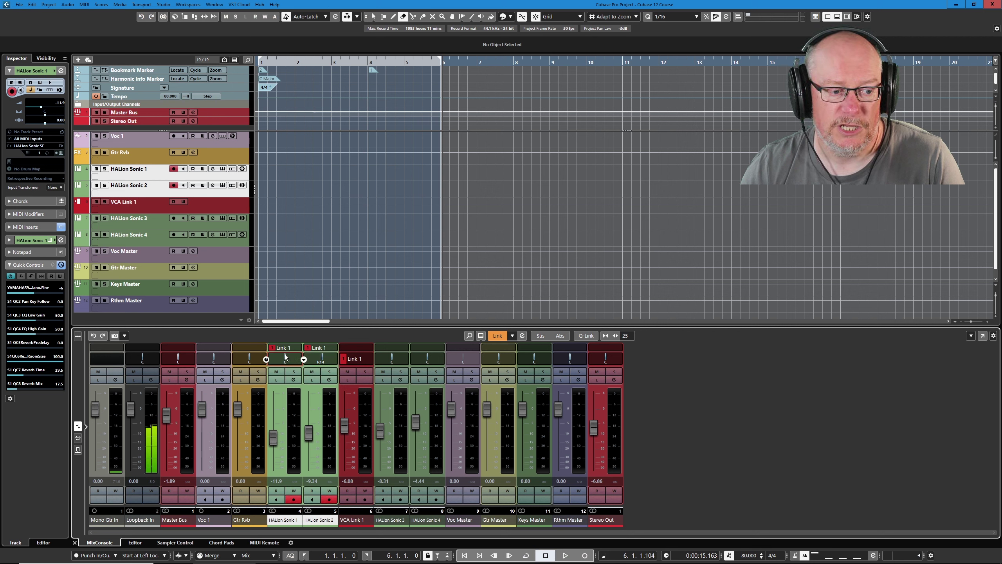
{"action": "left_click_drag", "start_coordinate": [285, 358], "coordinate": [277, 359]}
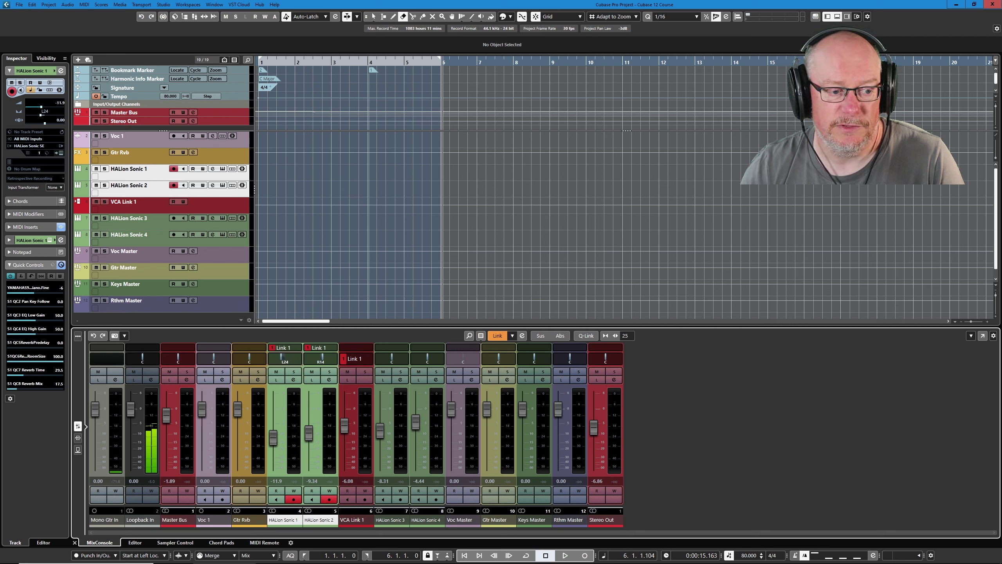
Add Pan to the linked parameters in the Link 1 group settings.
{"action": "right_click", "coordinate": [369, 360]}
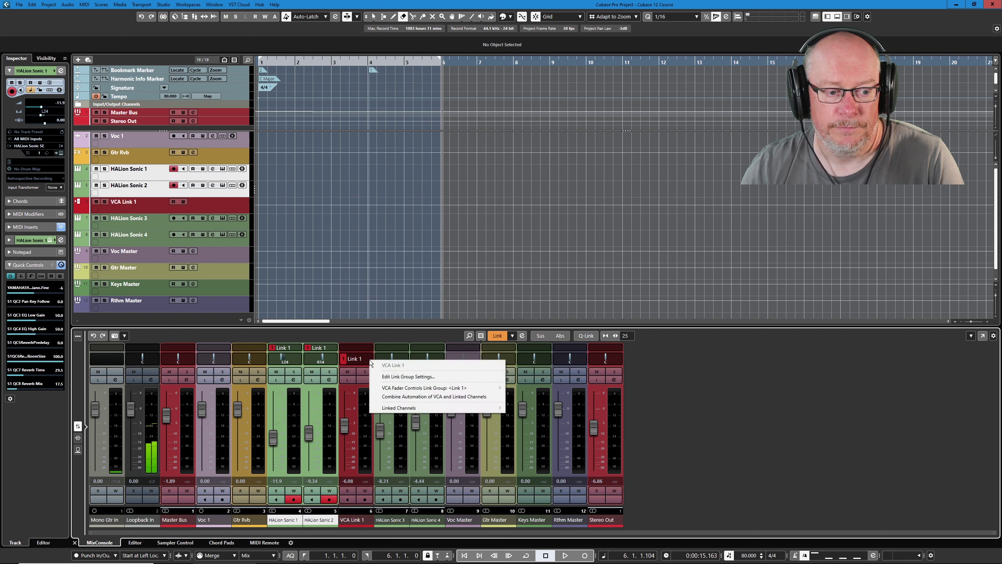
{"action": "left_click", "coordinate": [405, 378]}
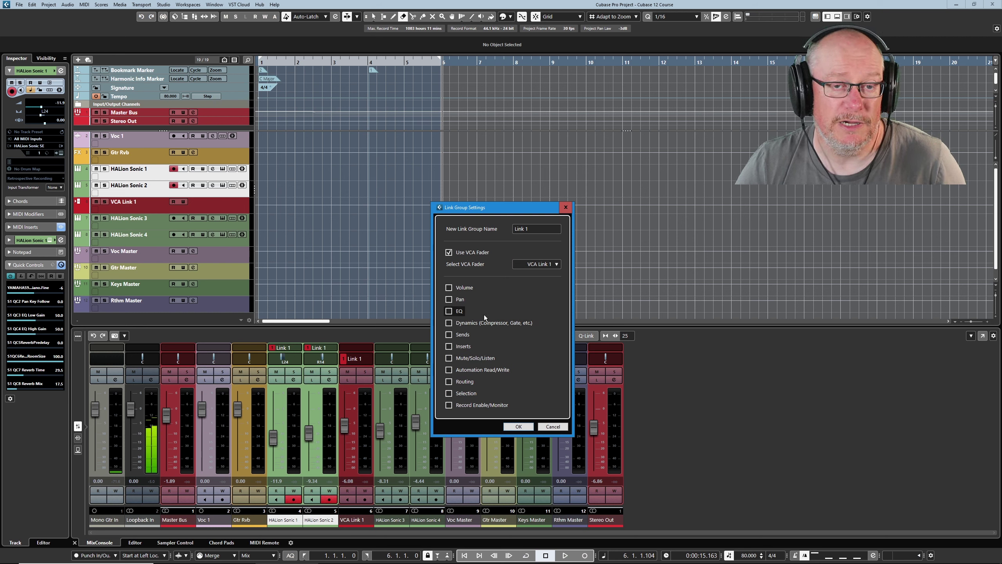
{"action": "left_click", "coordinate": [449, 299]}
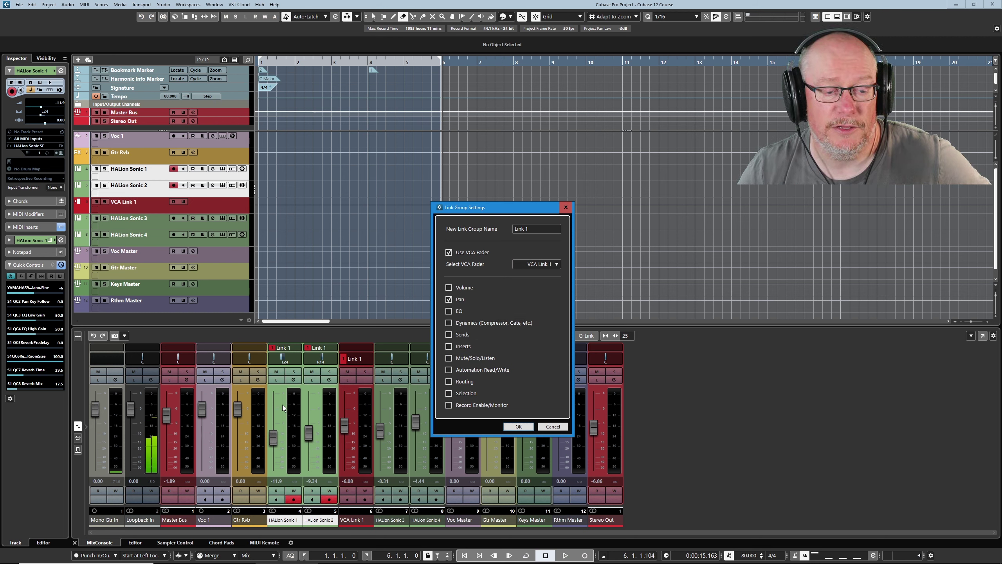
{"action": "left_click", "coordinate": [517, 426]}
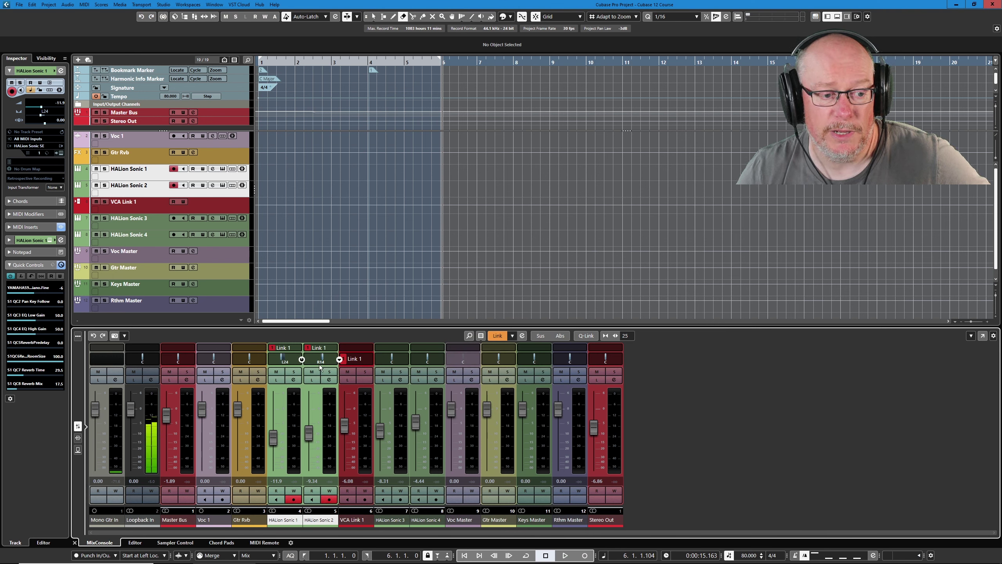
Pan HALion Sonic 1 and 2 together to L19 and R39, and raise HALion Sonic 2 to -9.05.
{"action": "mouse_move", "coordinate": [323, 356]}
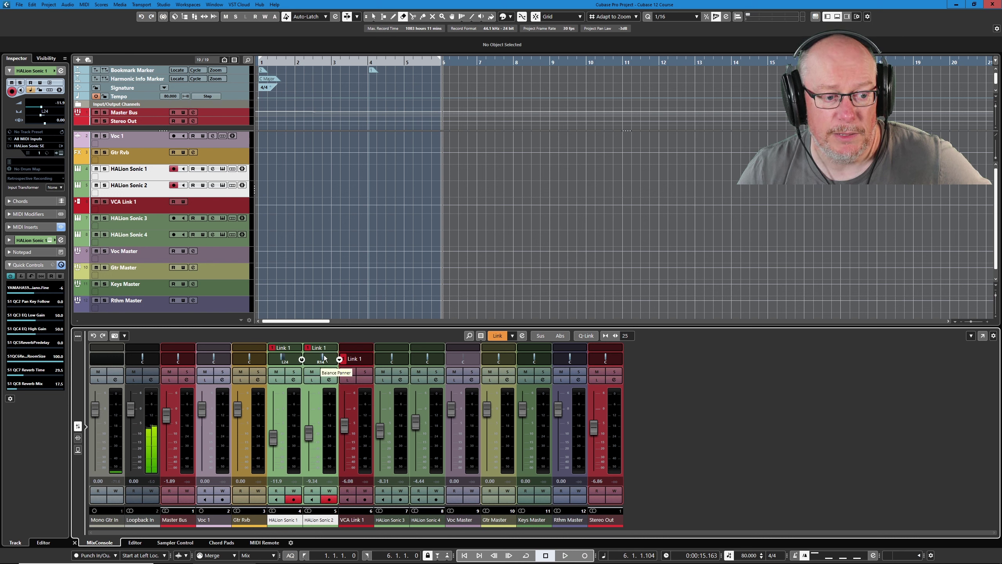
{"action": "mouse_move", "coordinate": [323, 356]}
{"action": "left_mouse_down"}
{"action": "mouse_move", "coordinate": [350, 355]}
{"action": "mouse_move", "coordinate": [327, 356]}
{"action": "left_mouse_up"}
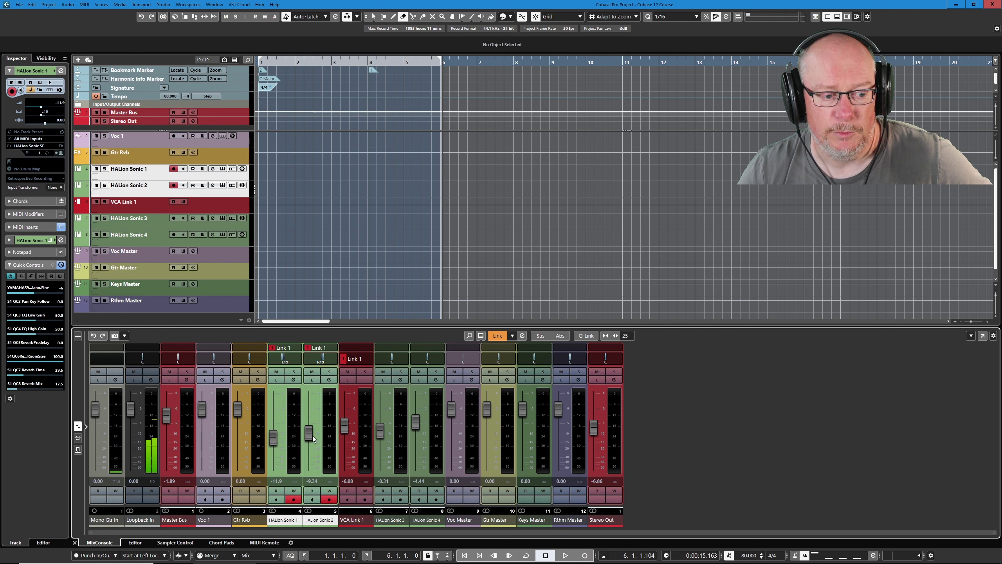
{"action": "left_click_drag", "start_coordinate": [312, 435], "coordinate": [325, 431]}
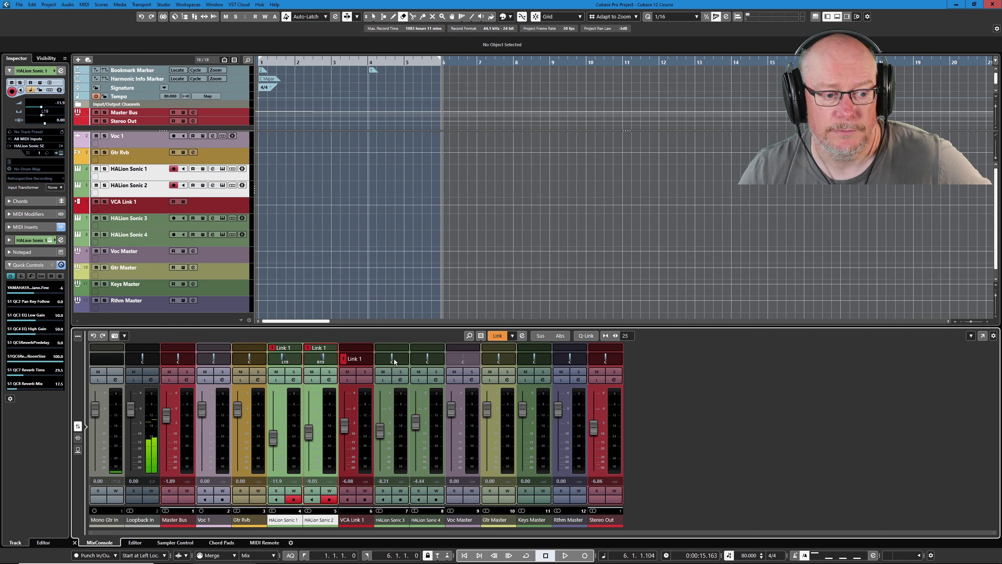
Turn off Use VCA Fader for Link 1 and link Volume and Selection, keeping the combined automation.
{"action": "right_click", "coordinate": [370, 356]}
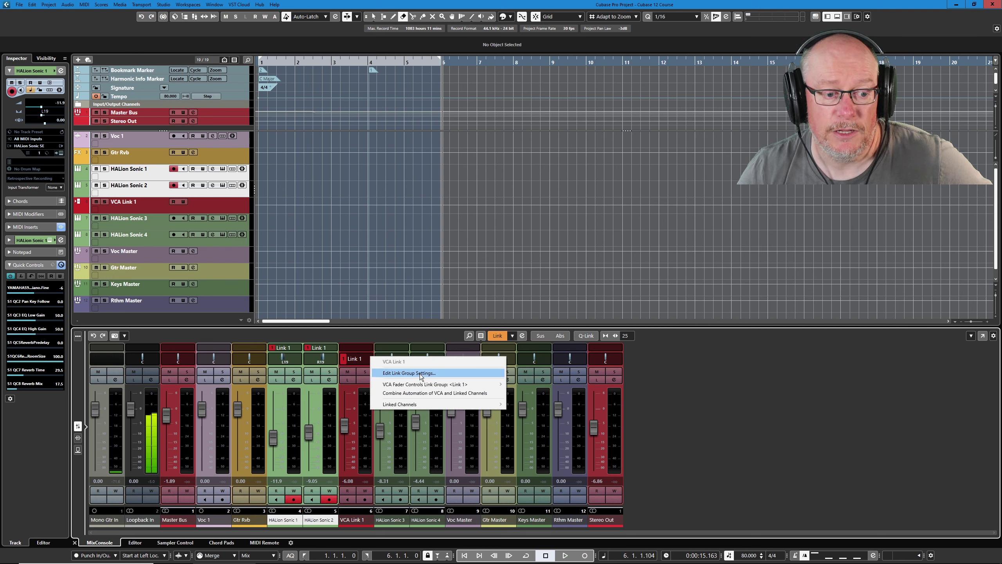
{"action": "left_click", "coordinate": [420, 374]}
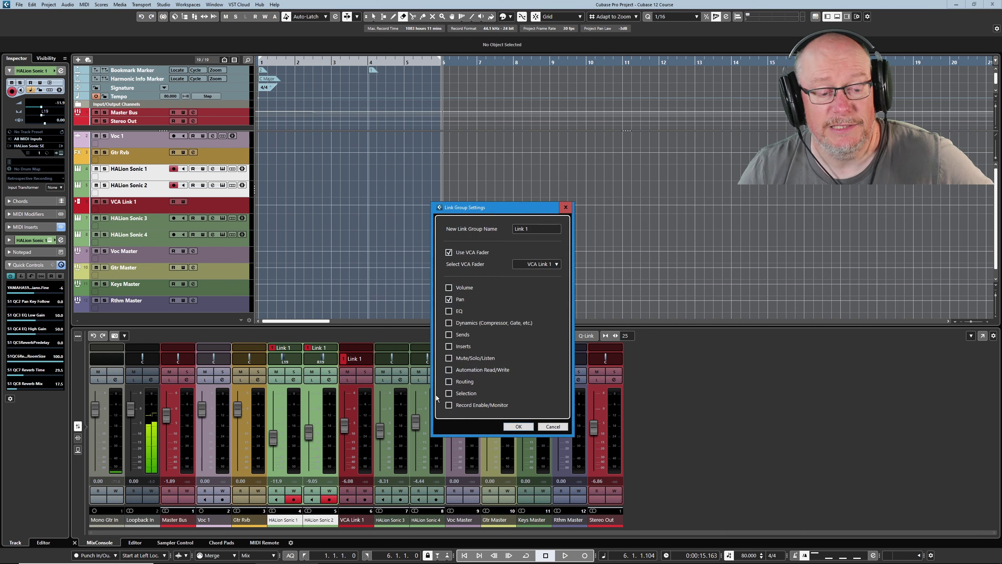
{"action": "left_click", "coordinate": [448, 253]}
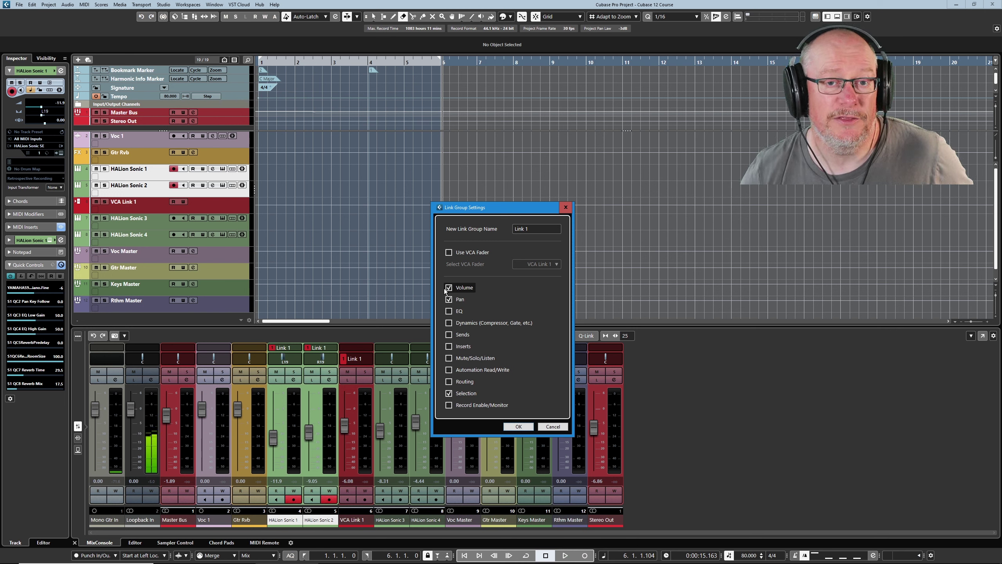
{"action": "left_click", "coordinate": [518, 426]}
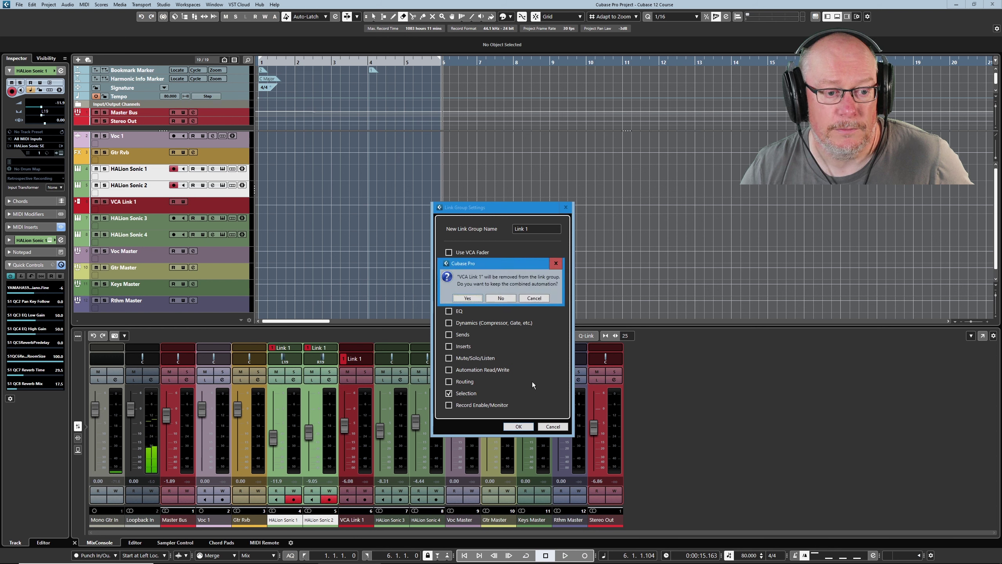
{"action": "left_click", "coordinate": [461, 298]}
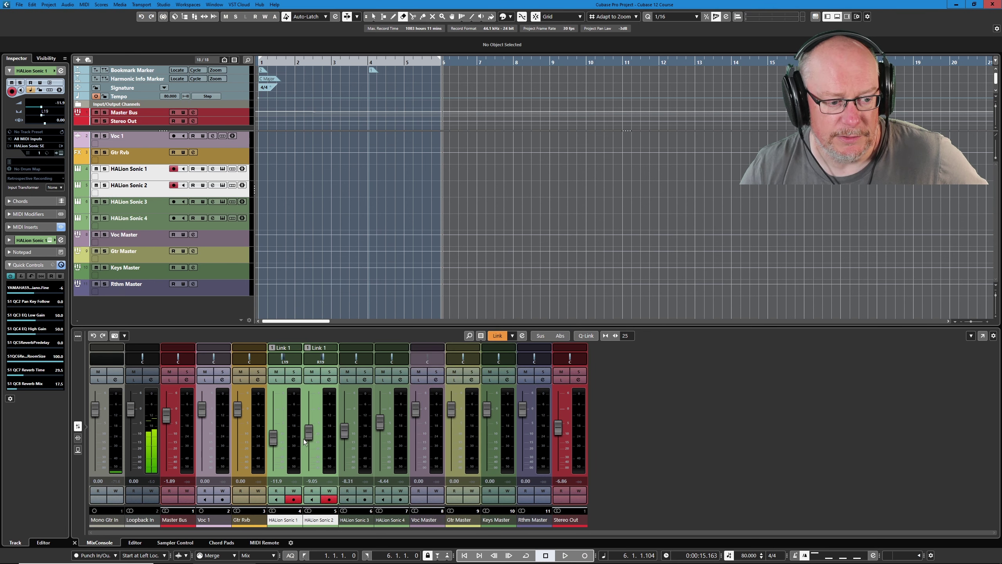
Raise HALion Sonic 2's fader twice so the linked pair ends at -5.46 and -2.66.
{"action": "left_click_drag", "start_coordinate": [308, 435], "coordinate": [336, 432]}
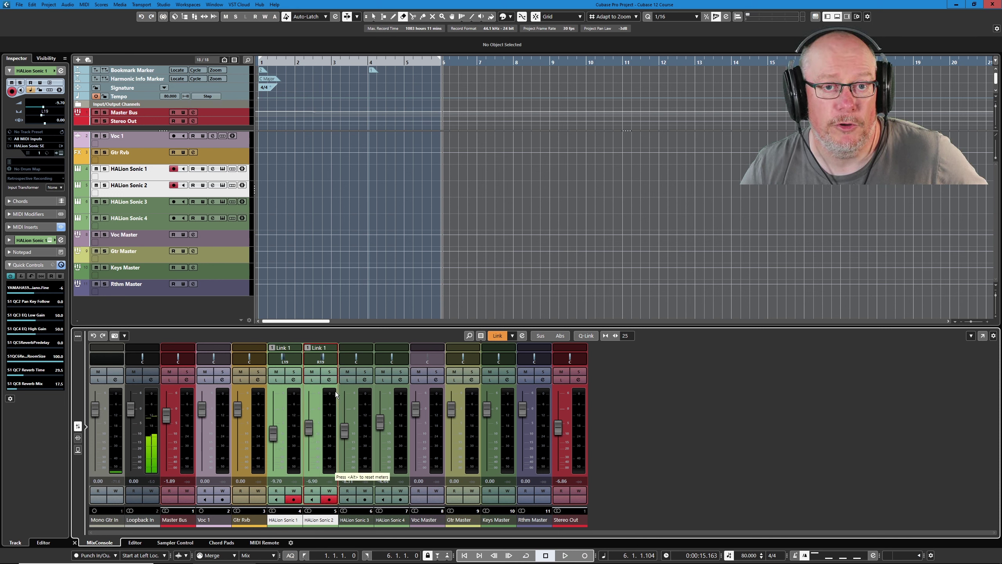
{"action": "left_click_drag", "start_coordinate": [309, 426], "coordinate": [312, 416]}
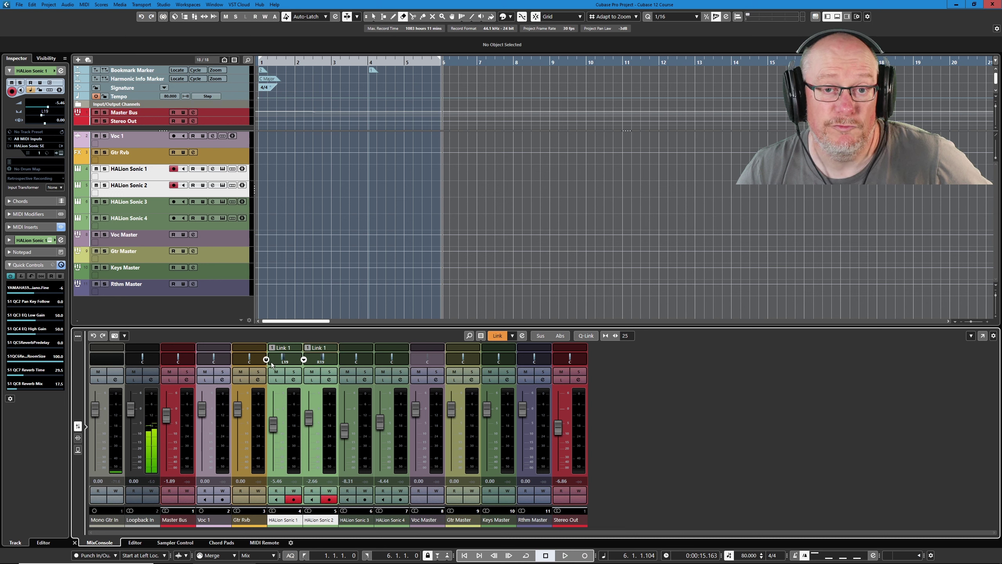
Re-enable Use VCA Fader for Link 1 with New VCA Fader, creating VCA Link 1.
{"action": "right_click", "coordinate": [334, 347]}
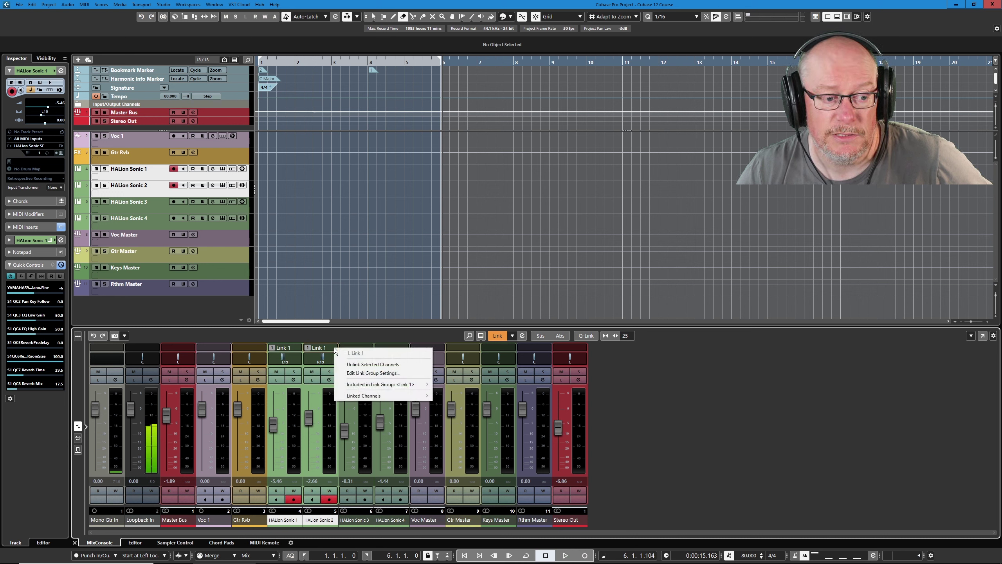
{"action": "left_click", "coordinate": [370, 373]}
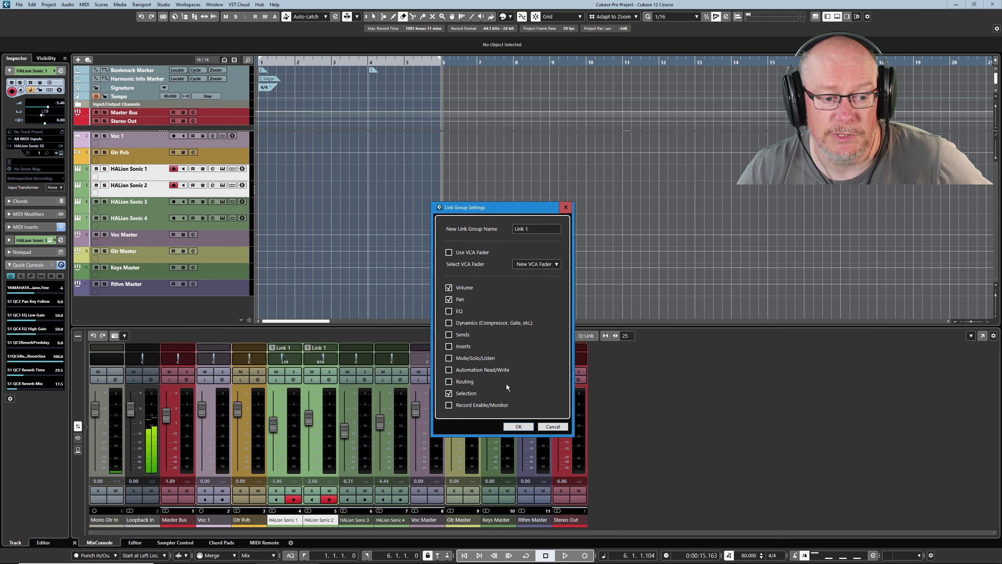
{"action": "left_click", "coordinate": [450, 252]}
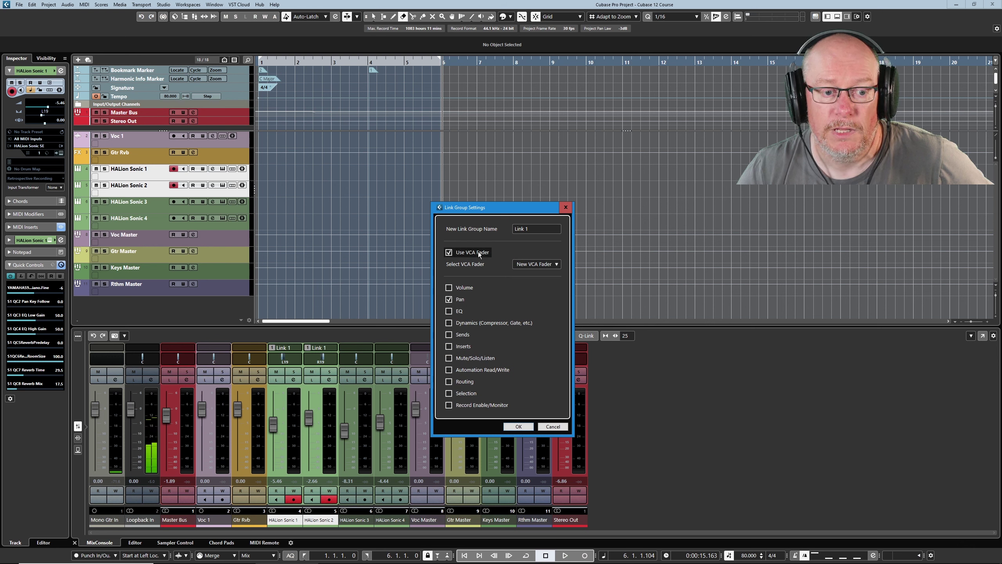
{"action": "left_click", "coordinate": [554, 264]}
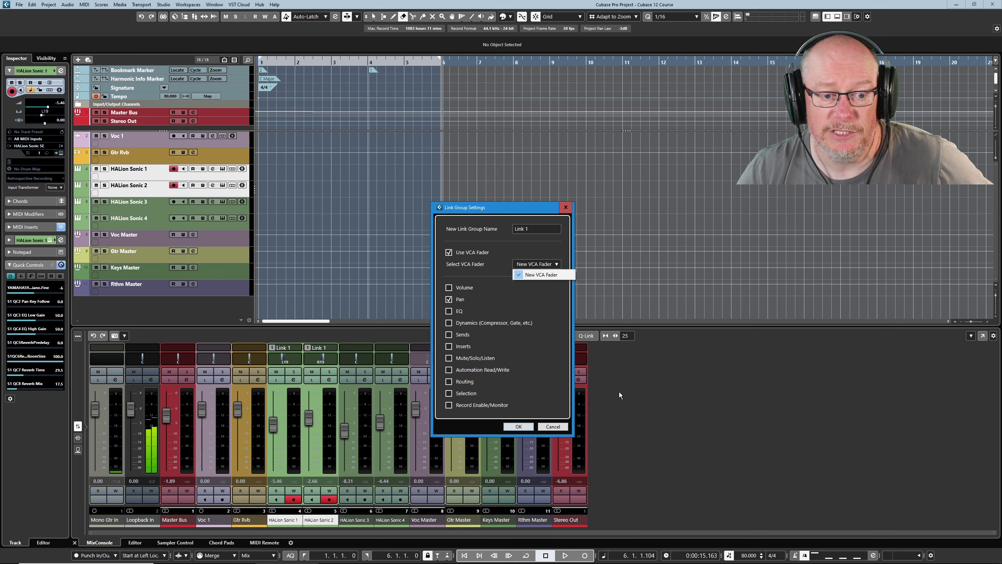
{"action": "left_click", "coordinate": [542, 274]}
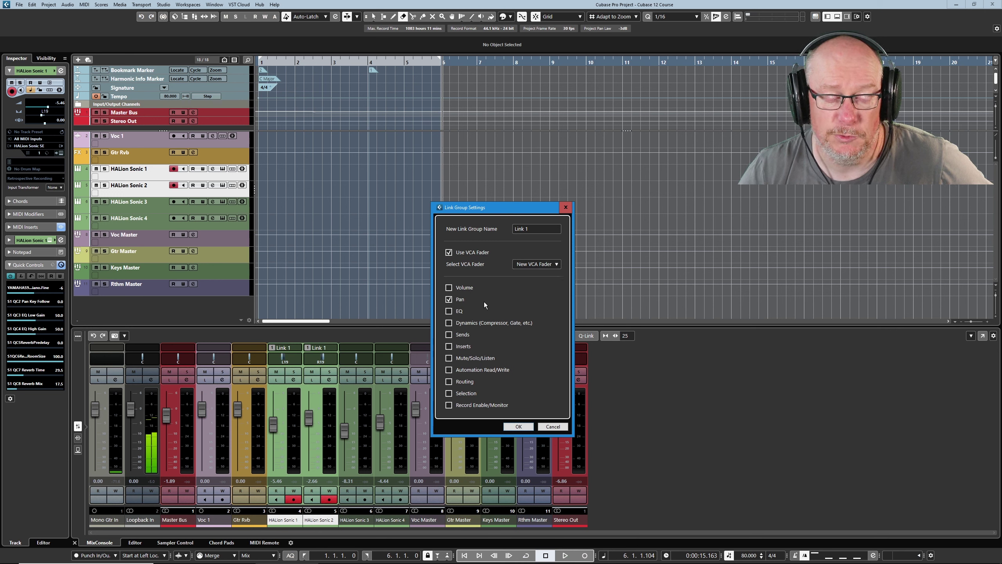
{"action": "left_click", "coordinate": [519, 426]}
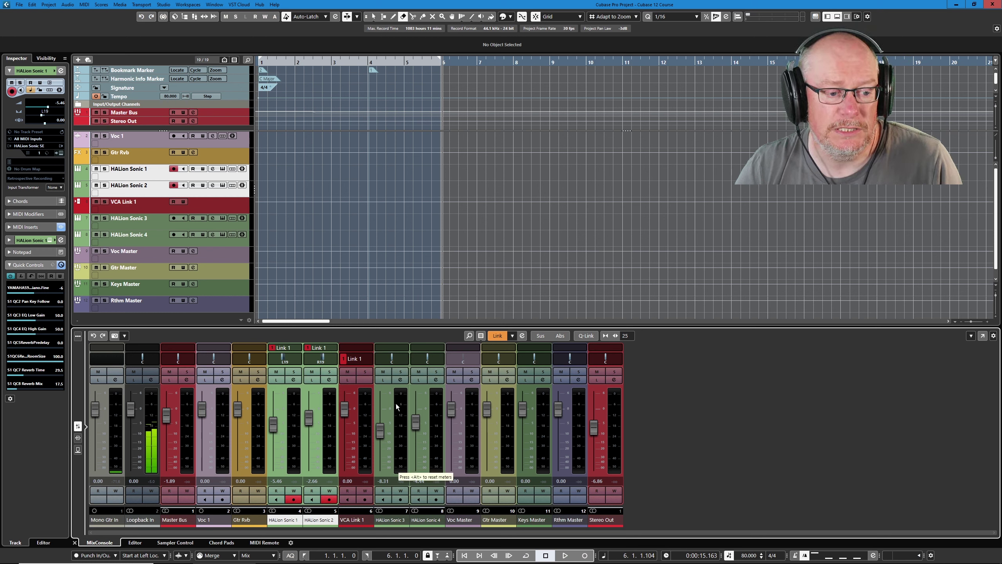
Move the VCA Link 1 fader, leaving HALion Sonic 2 at -1.35 and HALion Sonic 1 at -2.58.
{"action": "left_click_drag", "start_coordinate": [351, 408], "coordinate": [309, 417]}
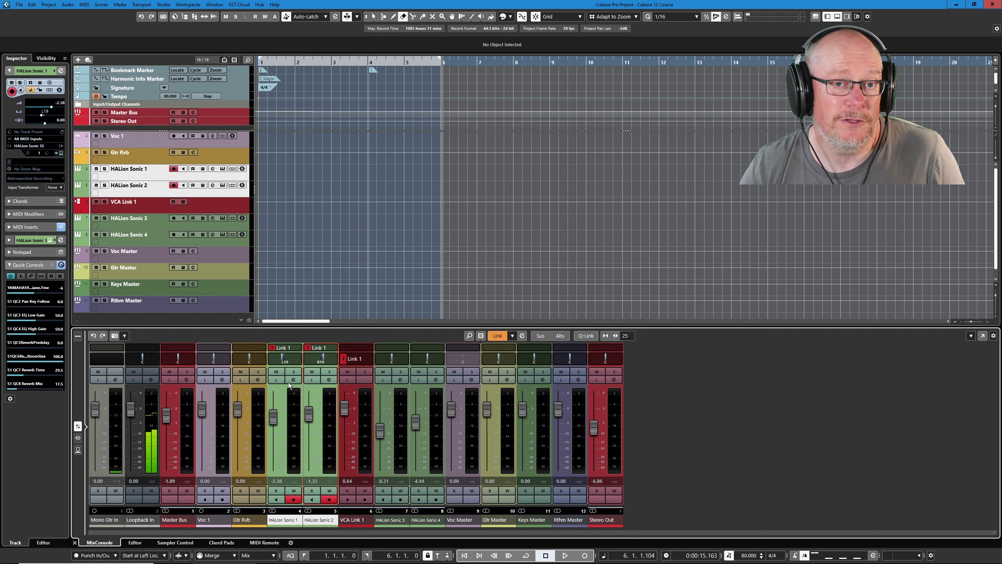
Add Volume to Link 1's linked settings, then lower HALion Sonic 1 and 2 together to -5.65 and -4.62.
{"action": "right_click", "coordinate": [371, 359]}
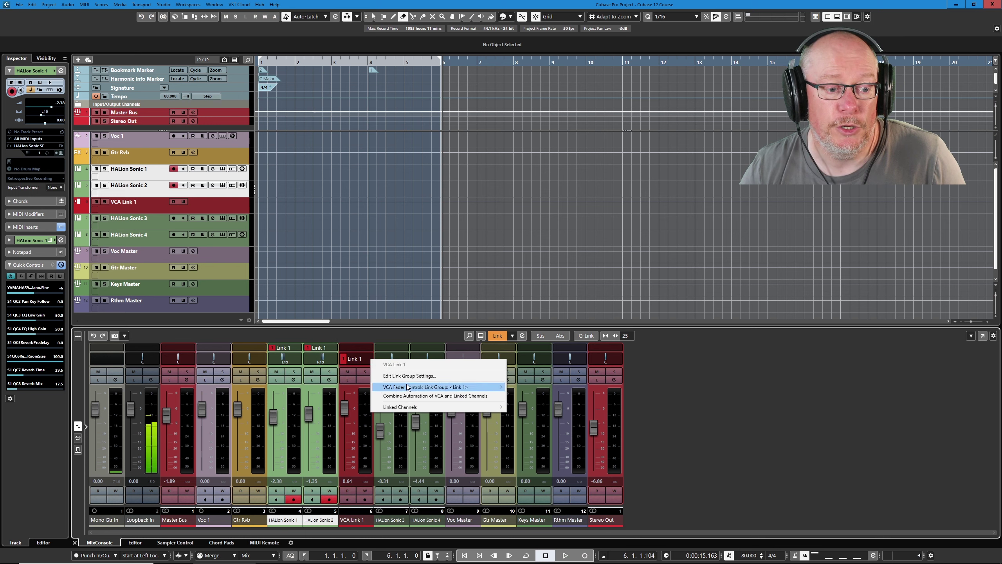
{"action": "left_click", "coordinate": [409, 379]}
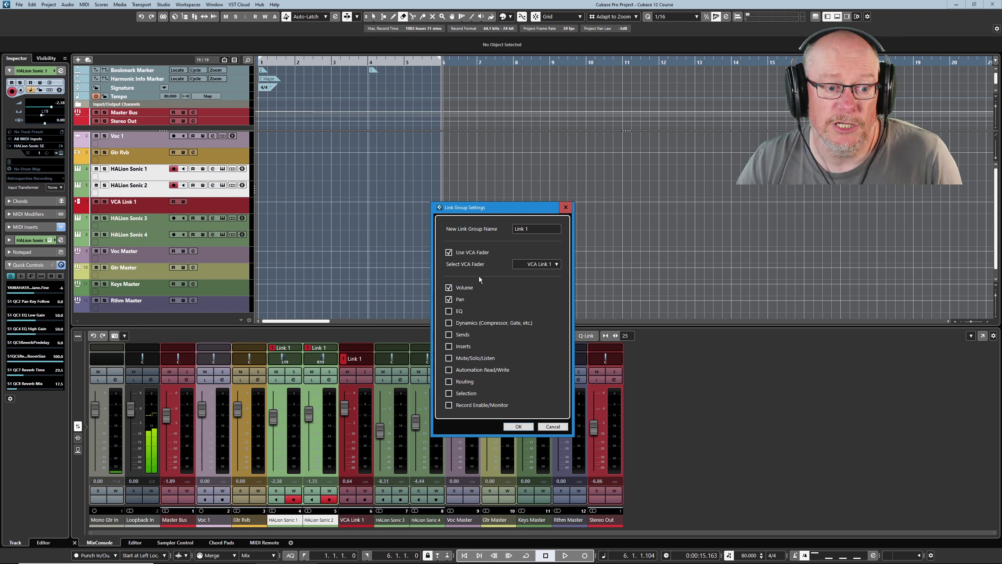
{"action": "left_click", "coordinate": [527, 429]}
{"action": "left_click_drag", "start_coordinate": [309, 422], "coordinate": [363, 411]}
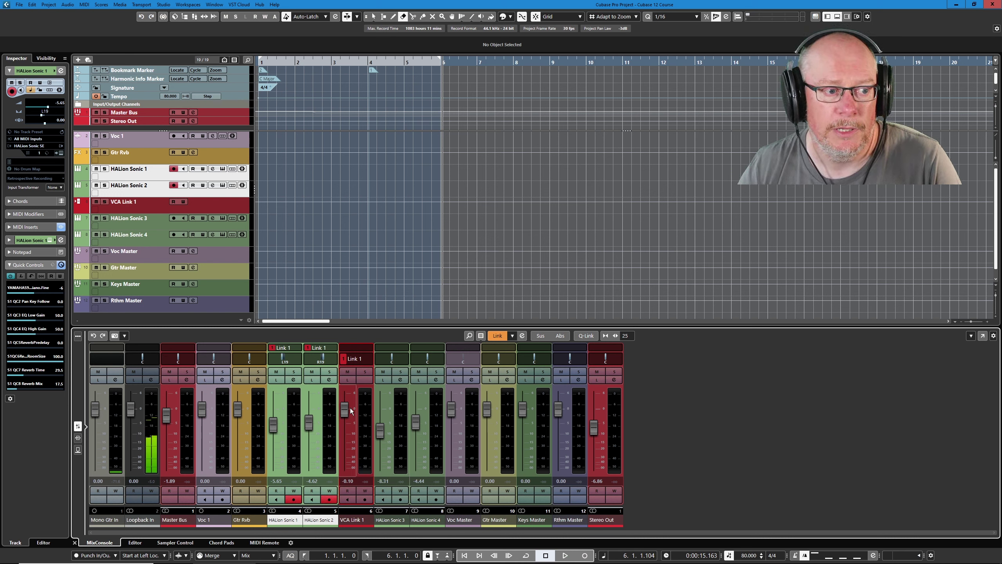
Link HALion Sonic 3 and 4 into a new VCA group, Link 2.
{"action": "left_click", "coordinate": [153, 224]}
{"action": "left_click", "coordinate": [154, 240], "text": "shift"}
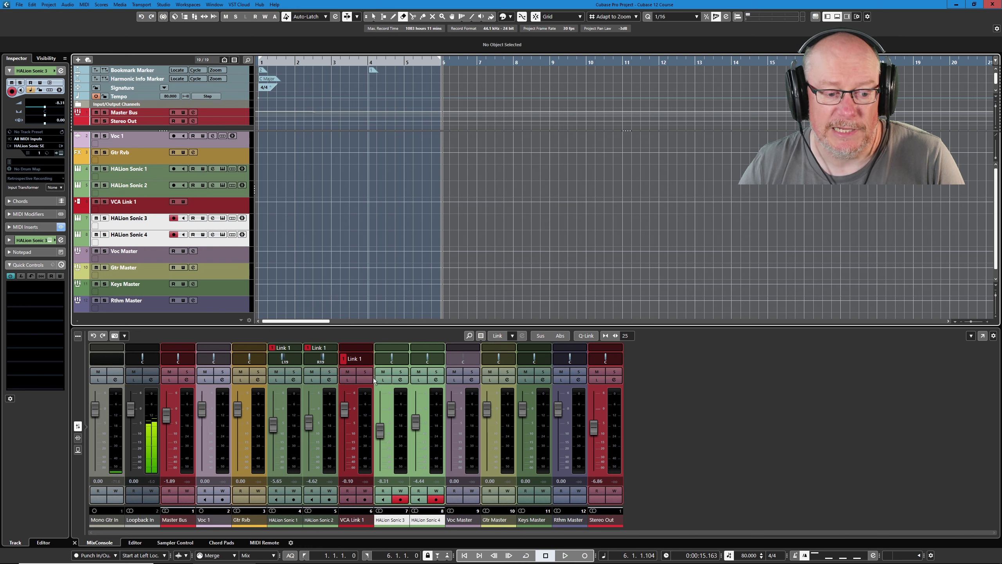
{"action": "right_click", "coordinate": [392, 413]}
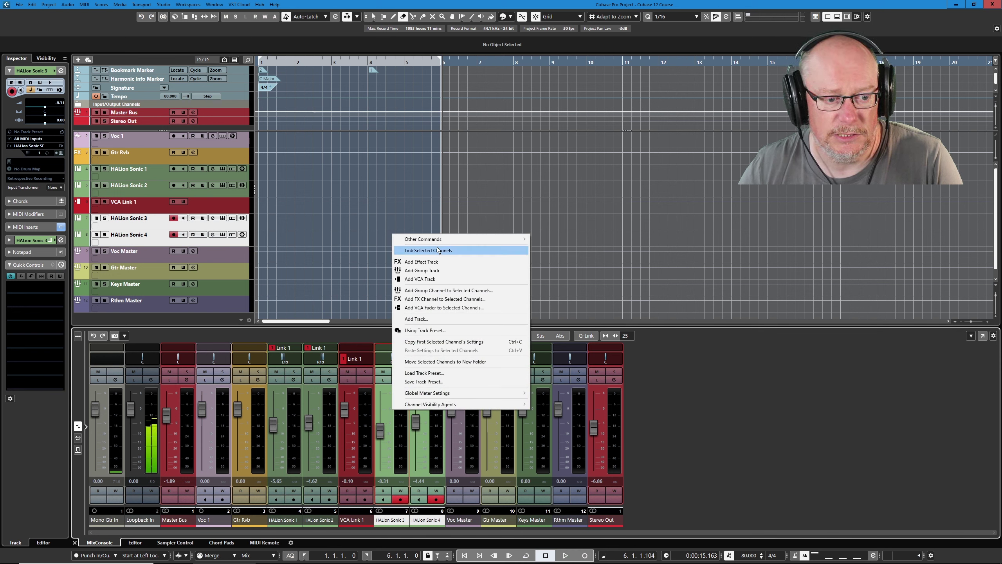
{"action": "left_click", "coordinate": [427, 309]}
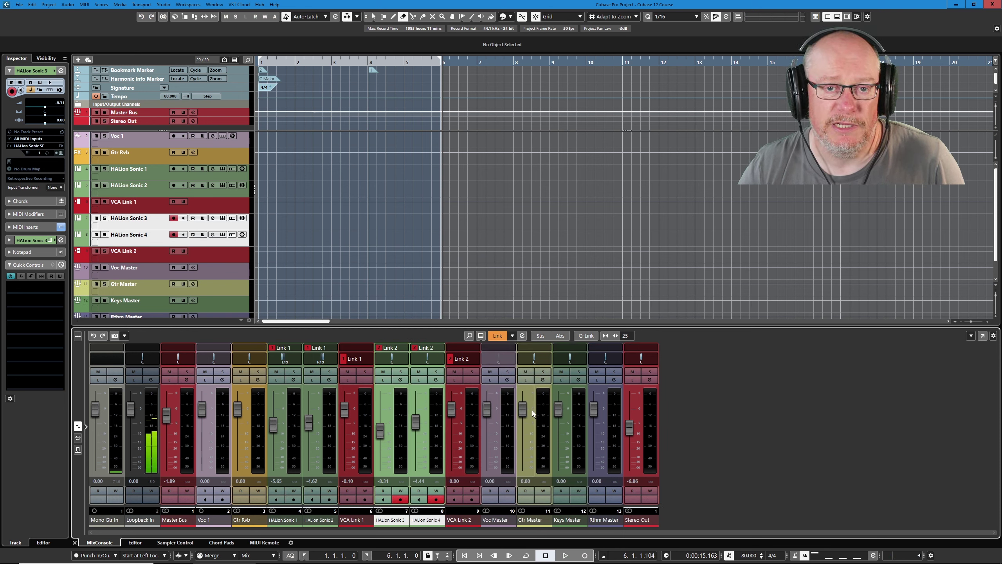
Show the Volume automation lanes of HALion Sonic 3 and 4, select VCA Link 2, and pick the Draw tool.
{"action": "left_click", "coordinate": [77, 229]}
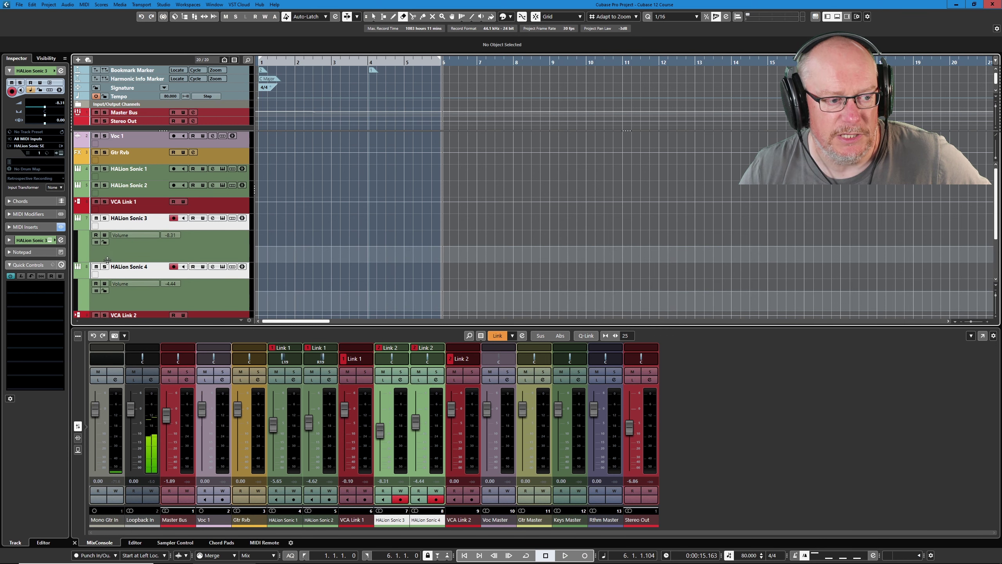
{"action": "left_click", "coordinate": [77, 277]}
{"action": "scroll", "coordinate": [185, 265], "scroll_direction": "down", "scroll_amount": 2}
{"action": "scroll", "coordinate": [178, 263], "scroll_direction": "up", "scroll_amount": 1}
{"action": "left_click", "coordinate": [158, 290]}
{"action": "right_click", "coordinate": [361, 208]}
{"action": "left_click", "coordinate": [360, 206]}
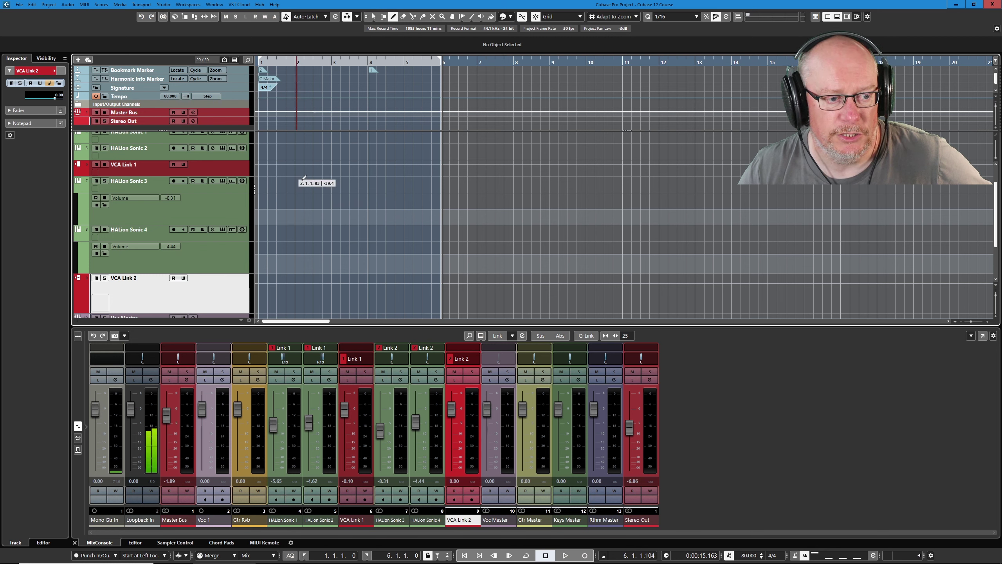
Draw a Volume curve on HALion Sonic 3 rising from bar 1 to bar 4, then play it back.
{"action": "left_click_drag", "start_coordinate": [261, 222], "coordinate": [378, 194]}
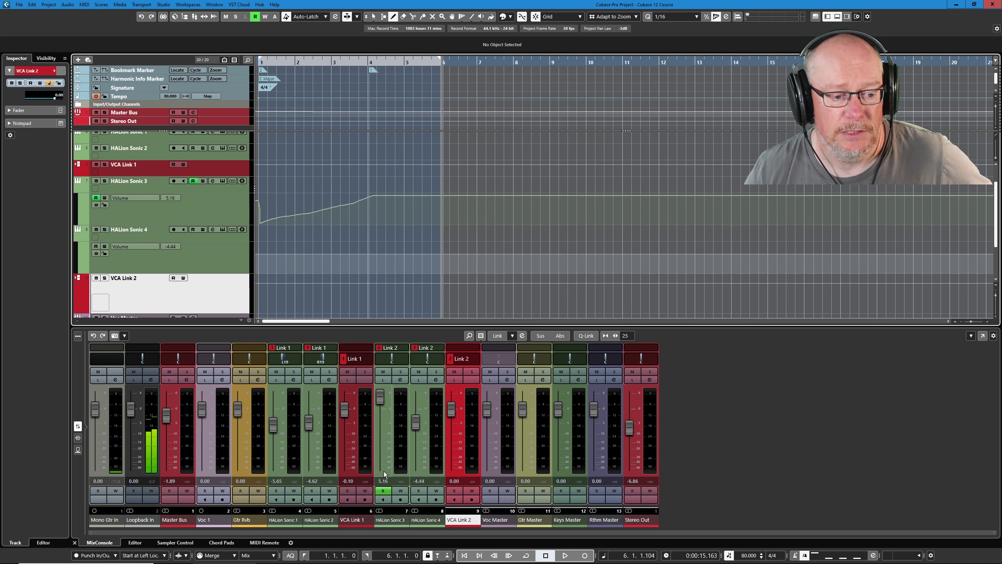
{"action": "key", "text": "space"}
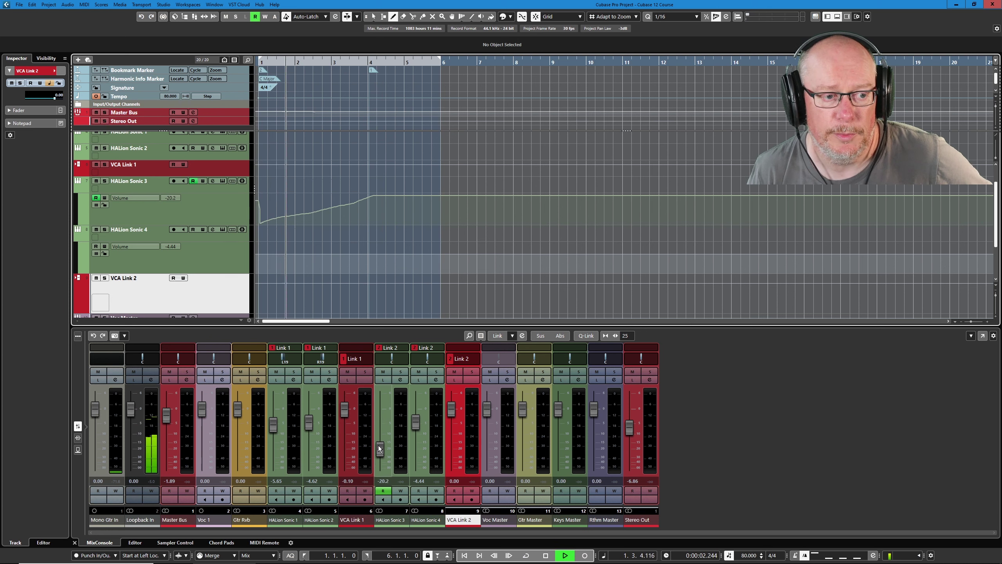
{"action": "key", "text": "space"}
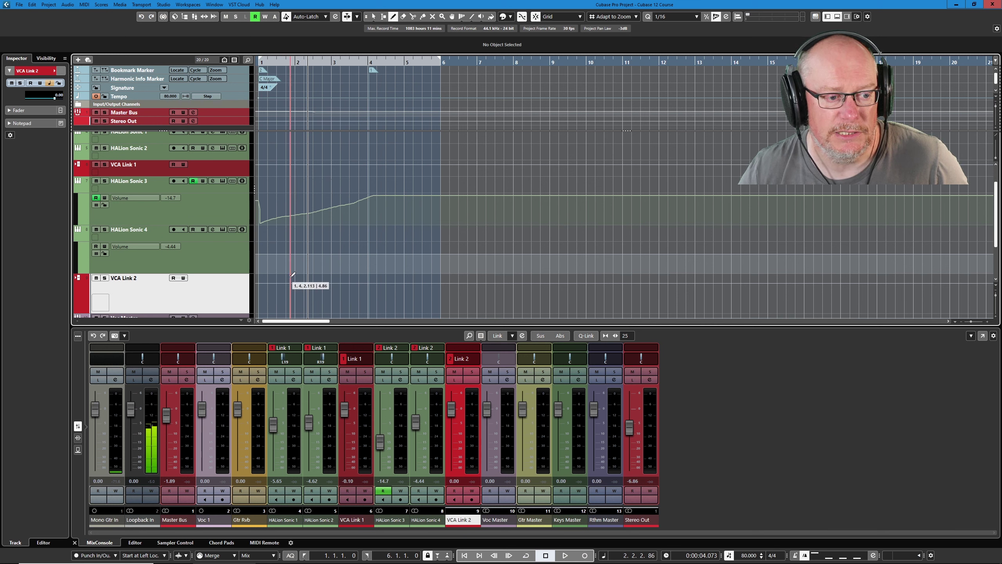
Draw a descending Volume curve on the VCA Link 2 automation lane, then return to the Object Selection tool.
{"action": "left_click_drag", "start_coordinate": [293, 276], "coordinate": [337, 297]}
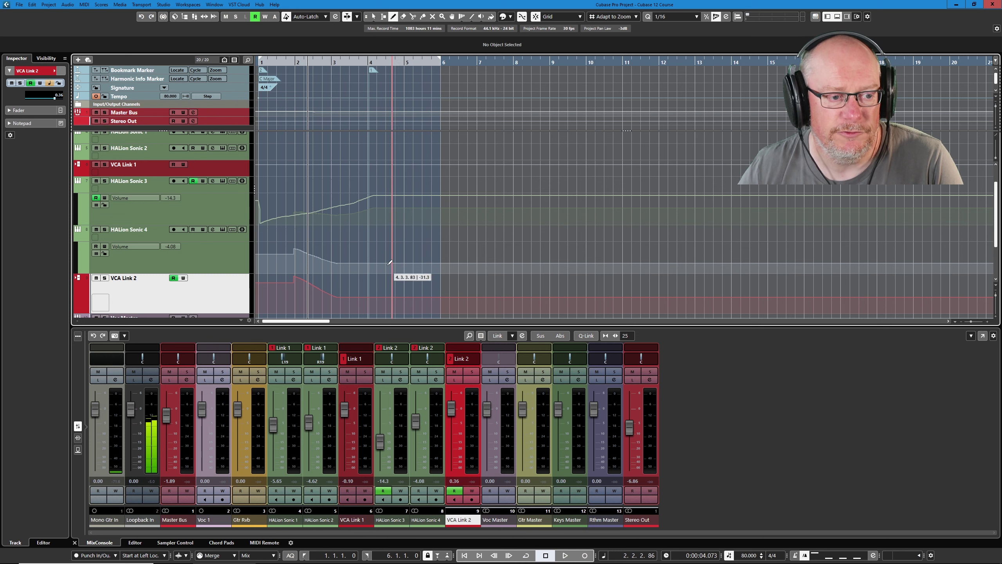
{"action": "right_click", "coordinate": [206, 256]}
{"action": "key", "text": "Escape"}
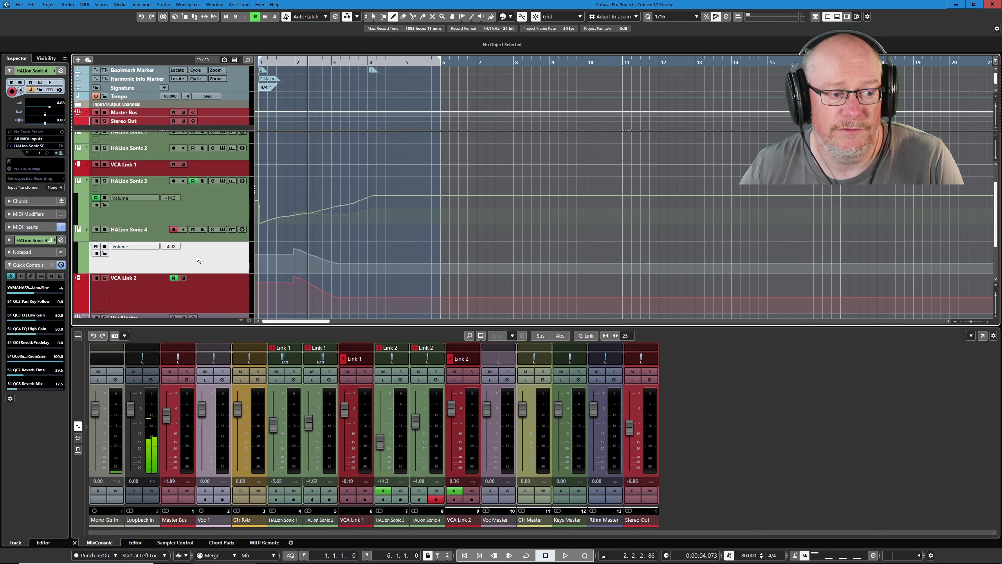
{"action": "key", "text": "1"}
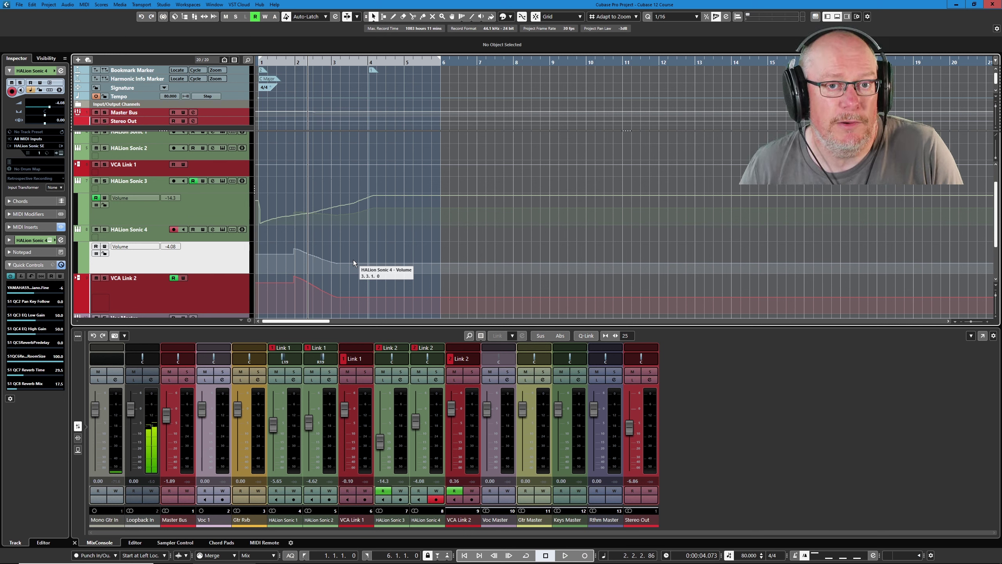
Select HALion Sonic 3's volume automation points and play the project from bar 1 to hear the combined curves.
{"action": "left_click", "coordinate": [218, 211]}
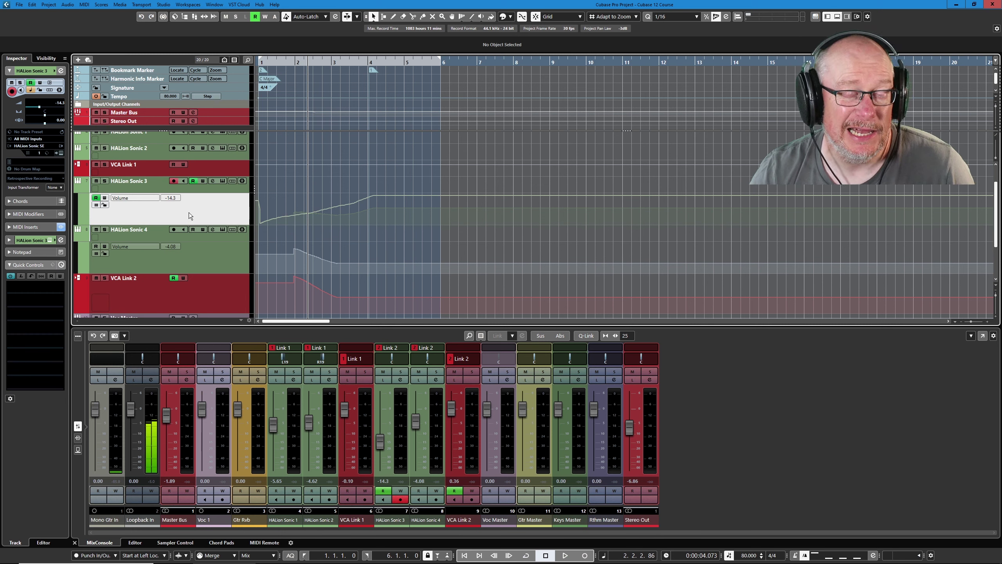
{"action": "left_click", "coordinate": [260, 228]}
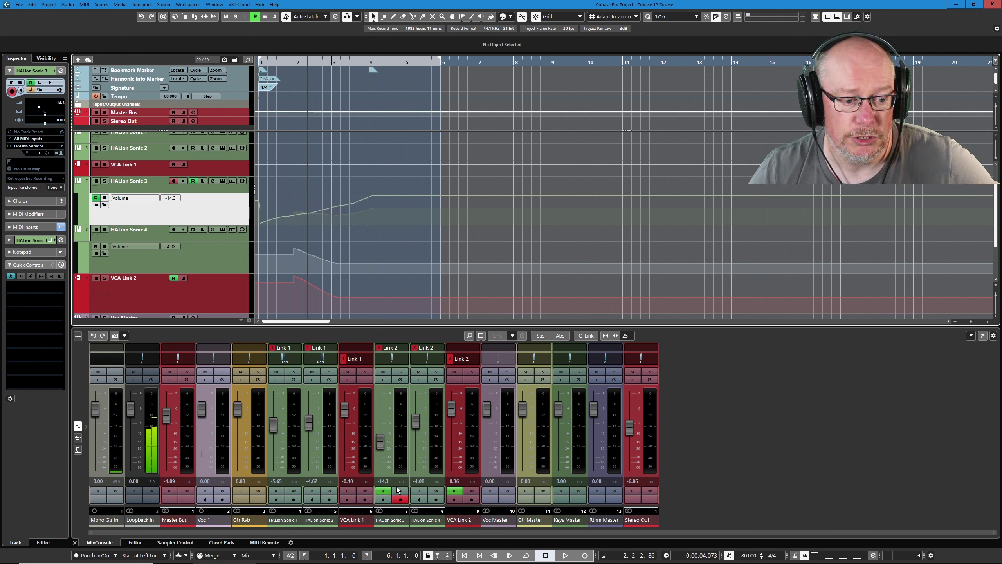
{"action": "key", "text": "Home"}
{"action": "key", "text": "space"}
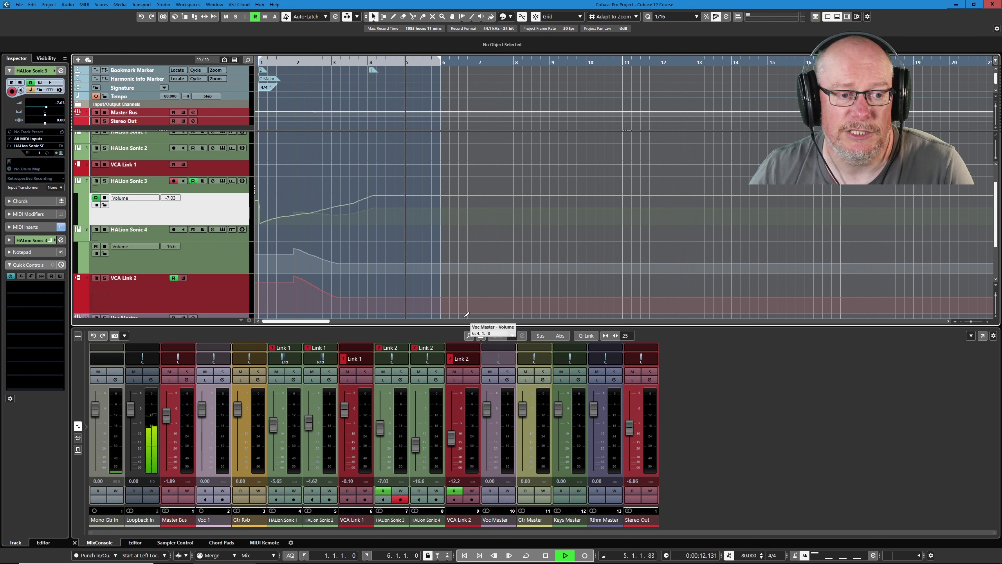
{"action": "key", "text": "space"}
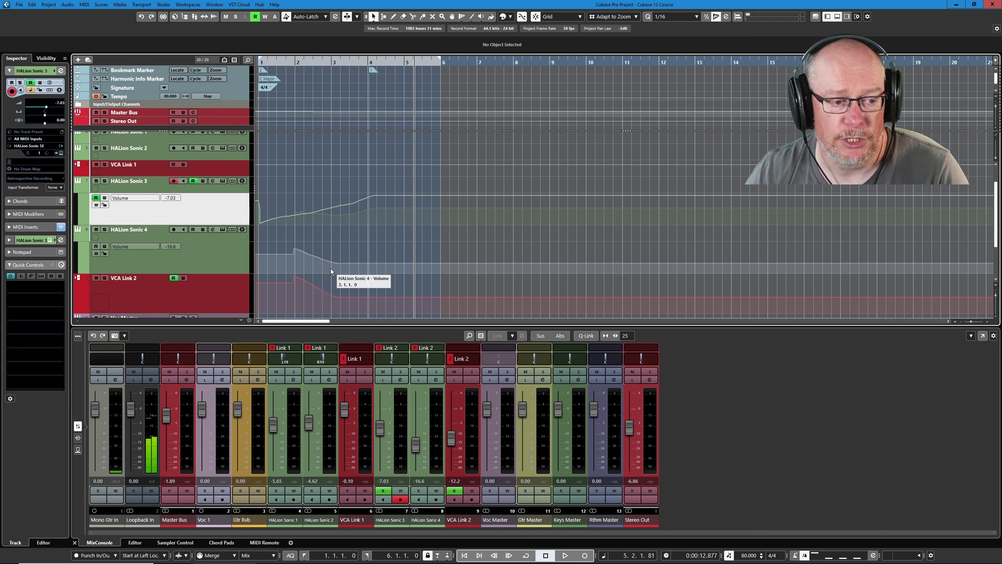
Switch Link 2 from a VCA fader to directly linked Volume and Selection, keeping the combined automation on HALion Sonic 3 and 4.
{"action": "right_click", "coordinate": [476, 359]}
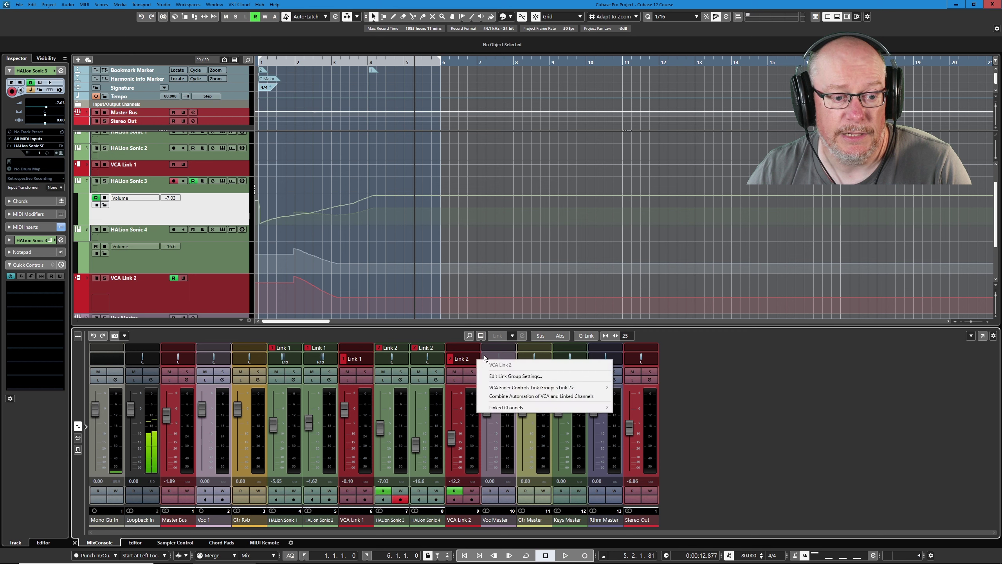
{"action": "left_click", "coordinate": [515, 376]}
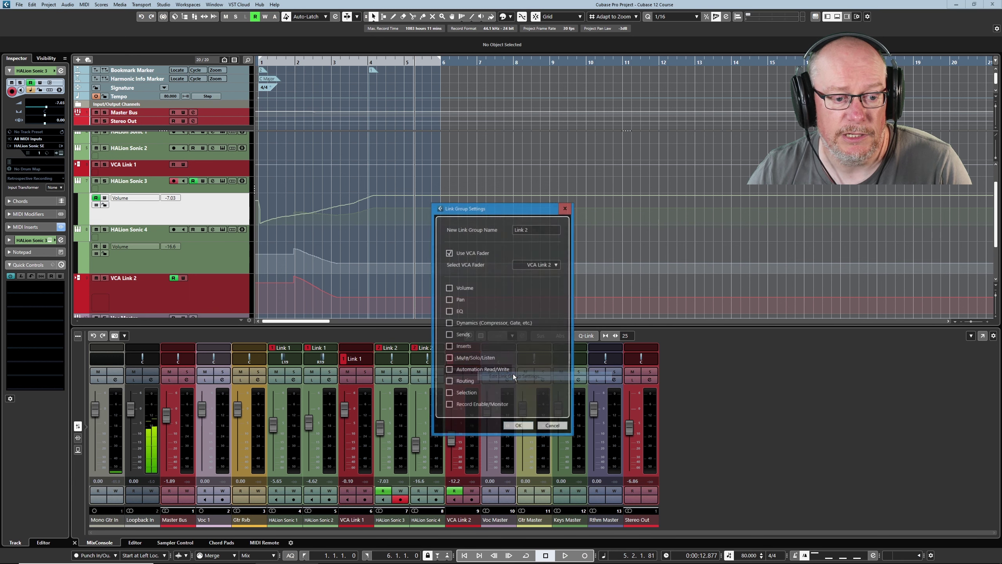
{"action": "left_click", "coordinate": [449, 253]}
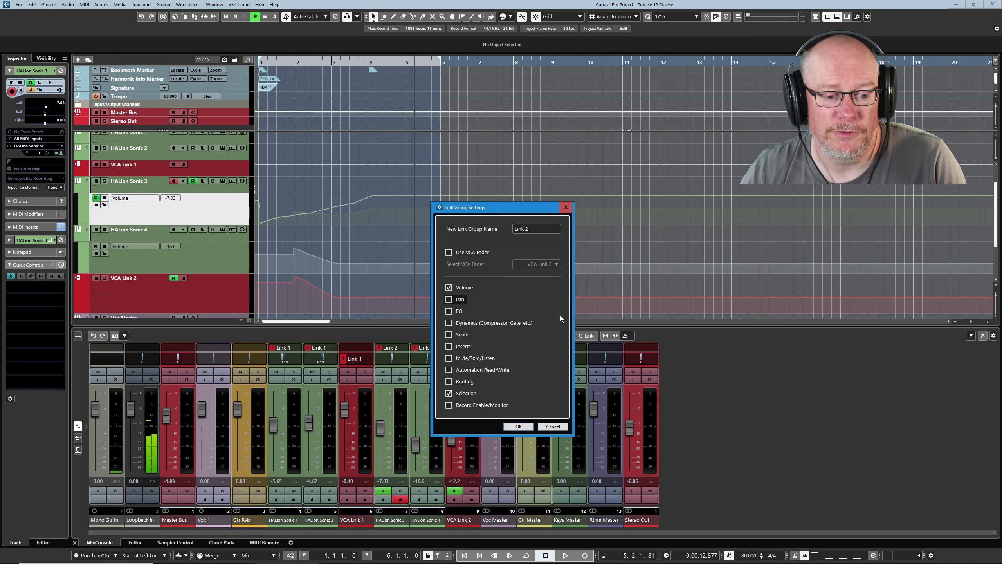
{"action": "left_click", "coordinate": [516, 427]}
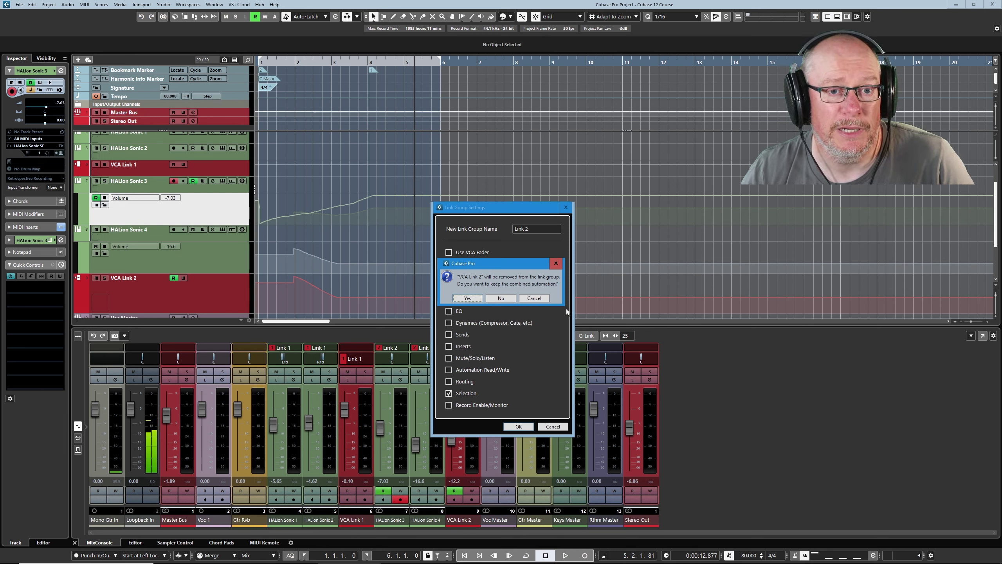
{"action": "left_click", "coordinate": [468, 298]}
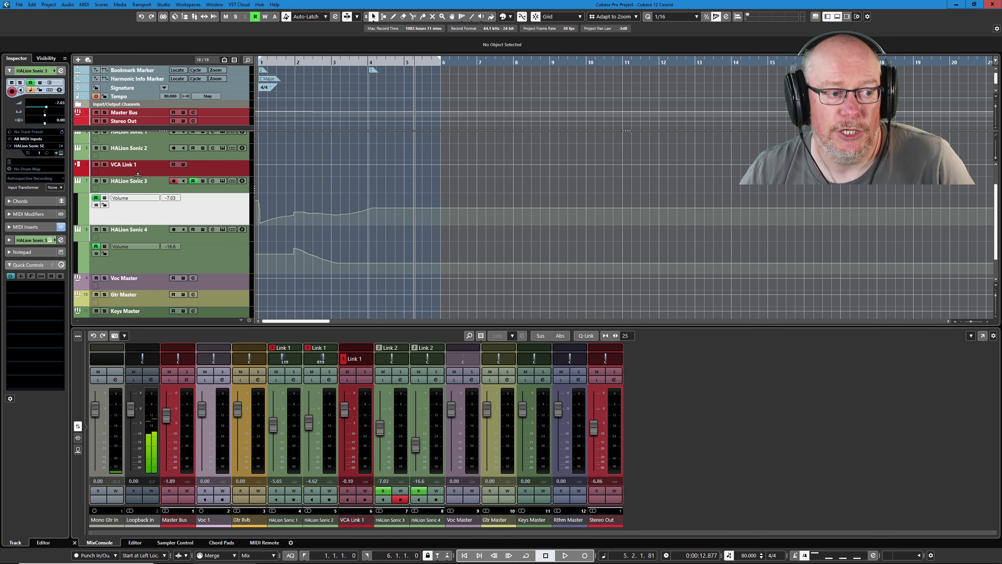
{"action": "left_click_drag", "start_coordinate": [261, 222], "coordinate": [373, 208]}
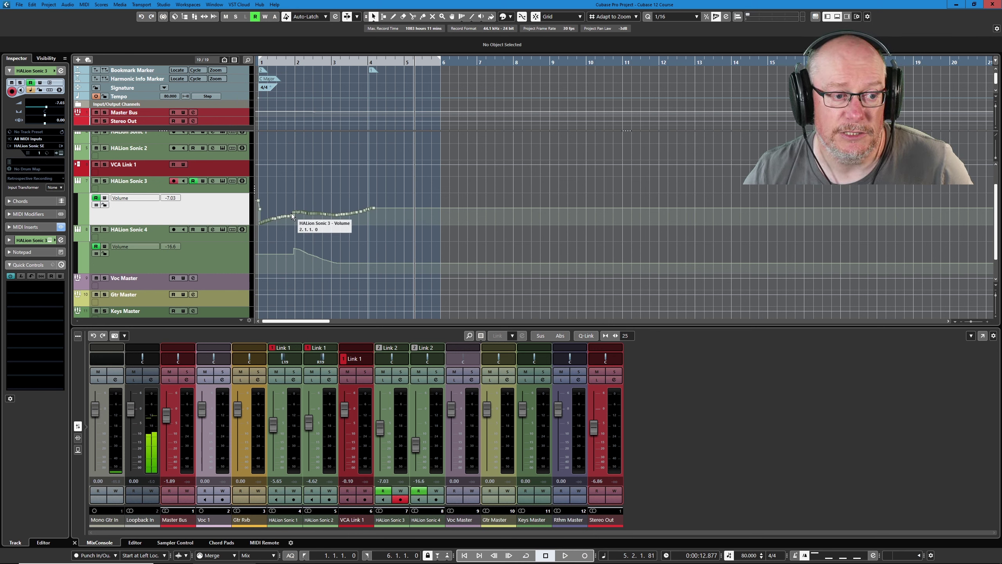
Redraw HALion Sonic 3's volume rising over bars 2–4 and set VCA Link 1 to -3.56, bringing HALion Sonic 1–2 to -9.11 and -8.07.
{"action": "key", "text": "8"}
{"action": "mouse_move", "coordinate": [292, 215]}
{"action": "left_mouse_down"}
{"action": "mouse_move", "coordinate": [339, 202]}
{"action": "mouse_move", "coordinate": [375, 207]}
{"action": "left_mouse_up"}
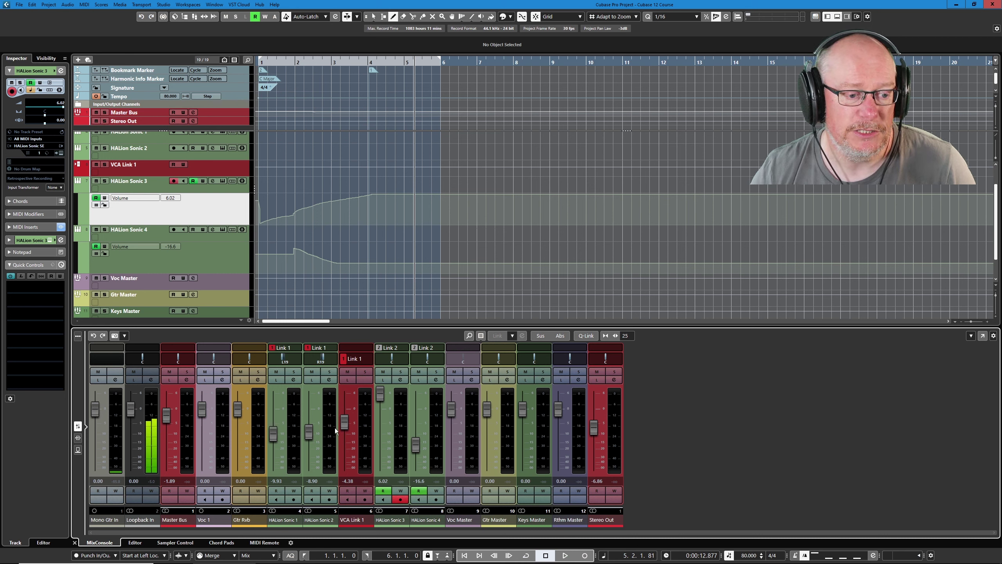
{"action": "scroll", "coordinate": [359, 423], "scroll_direction": "up", "scroll_amount": 2}
{"action": "scroll", "coordinate": [361, 424], "scroll_direction": "down", "scroll_amount": 1}
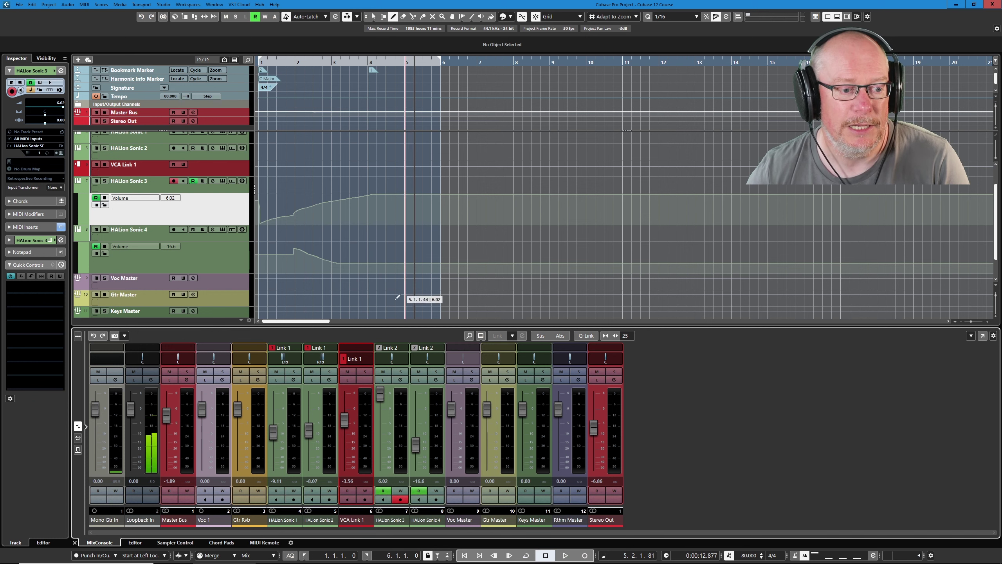
Rename the Link 1 group to 'Bob' via the link label on the HALion Sonic 1 channel.
{"action": "double_click", "coordinate": [282, 346]}
{"action": "type", "text": "Bob"}
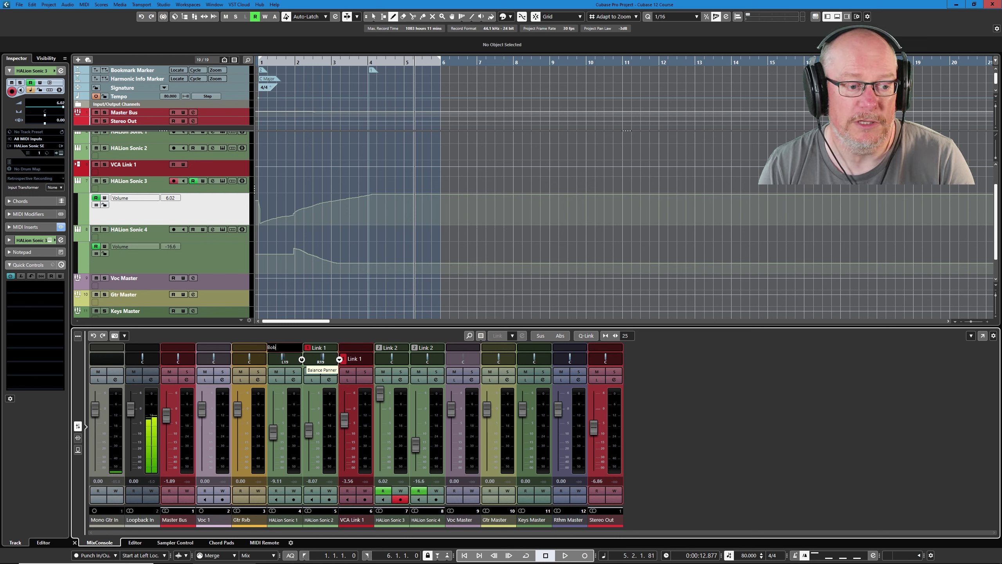
{"action": "key", "text": "Return"}
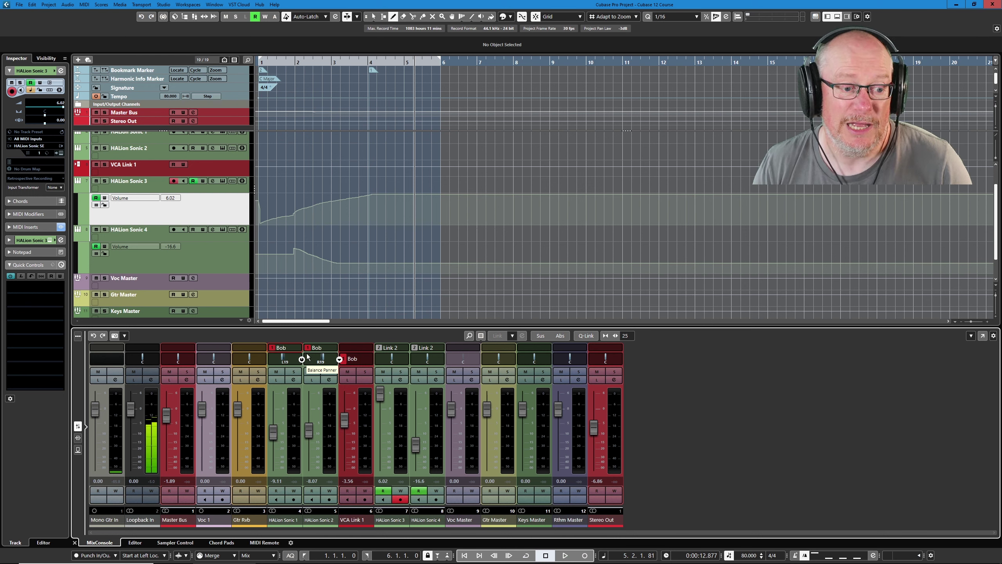